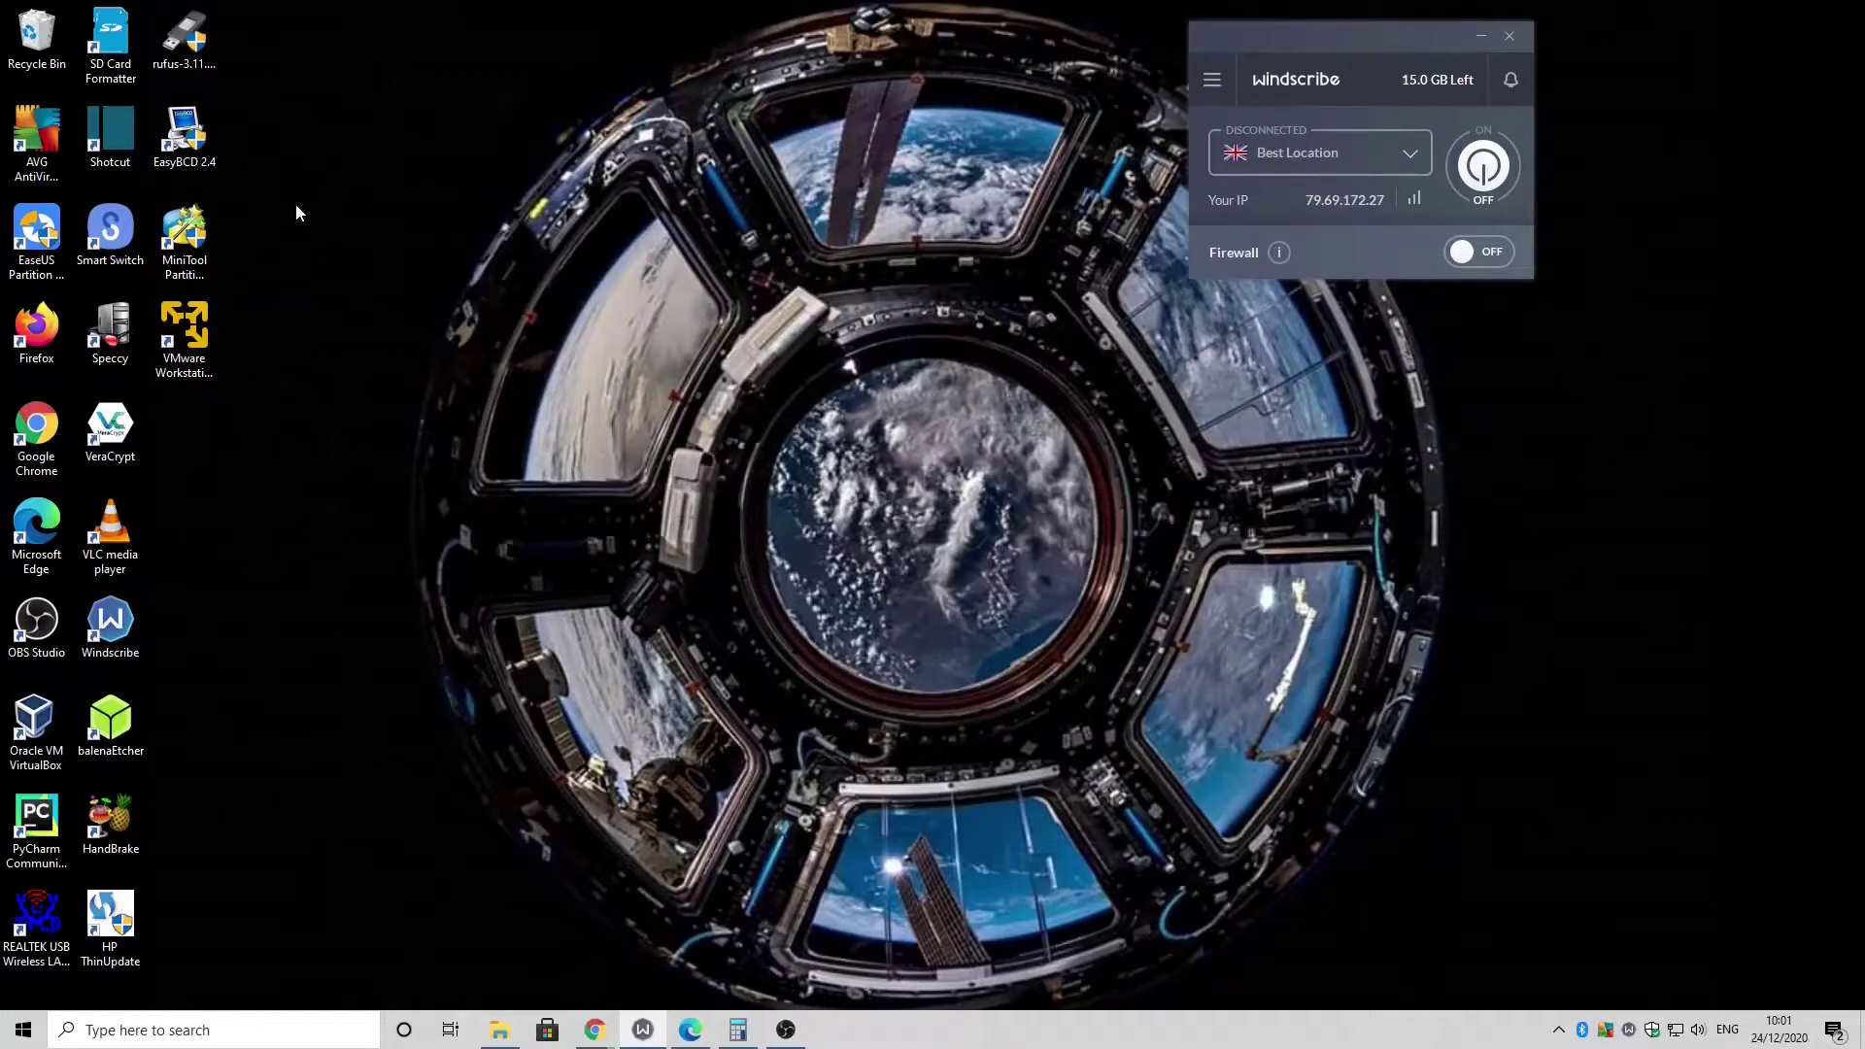
Step: Launch Shotcut from its desktop icon and wait for the New Project page
{"action": "double_click", "coordinate": [122, 135]}
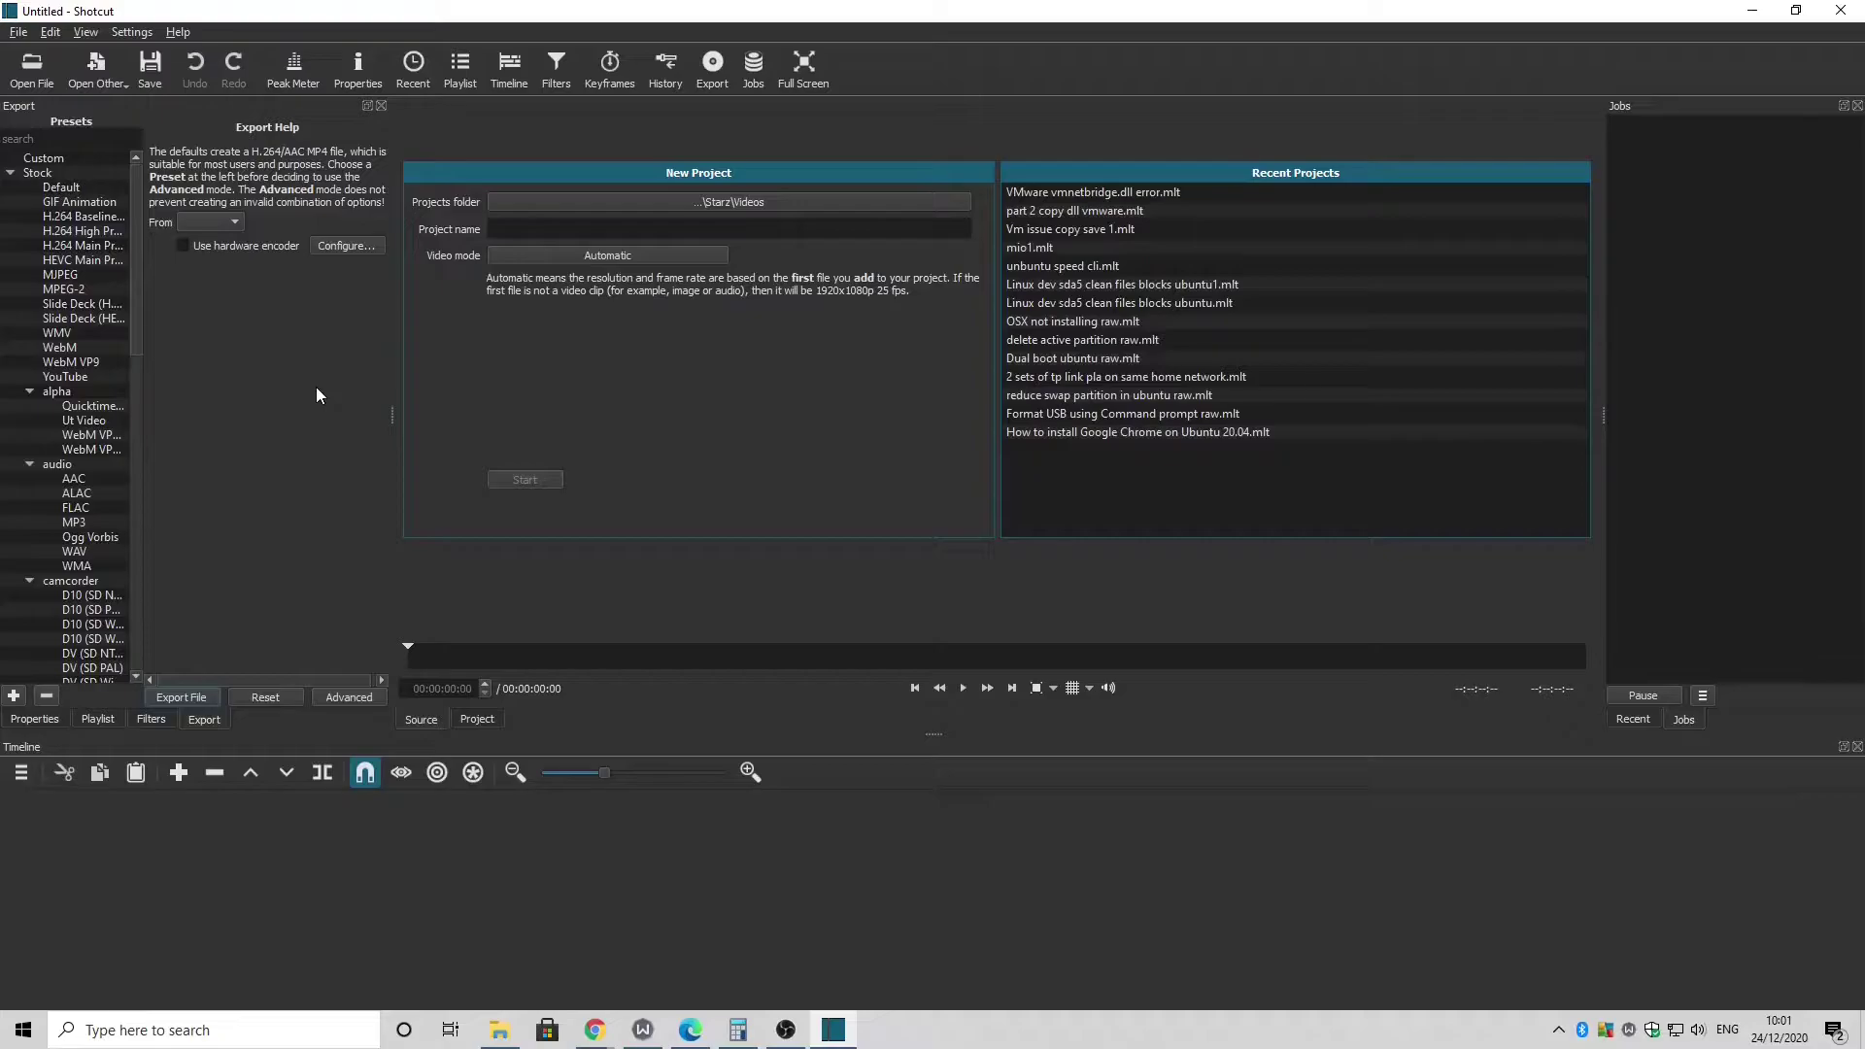
Step: Load ookla sppedtest1.mp4 from the Videos folder into the player and pause it
{"action": "left_click", "coordinate": [35, 77]}
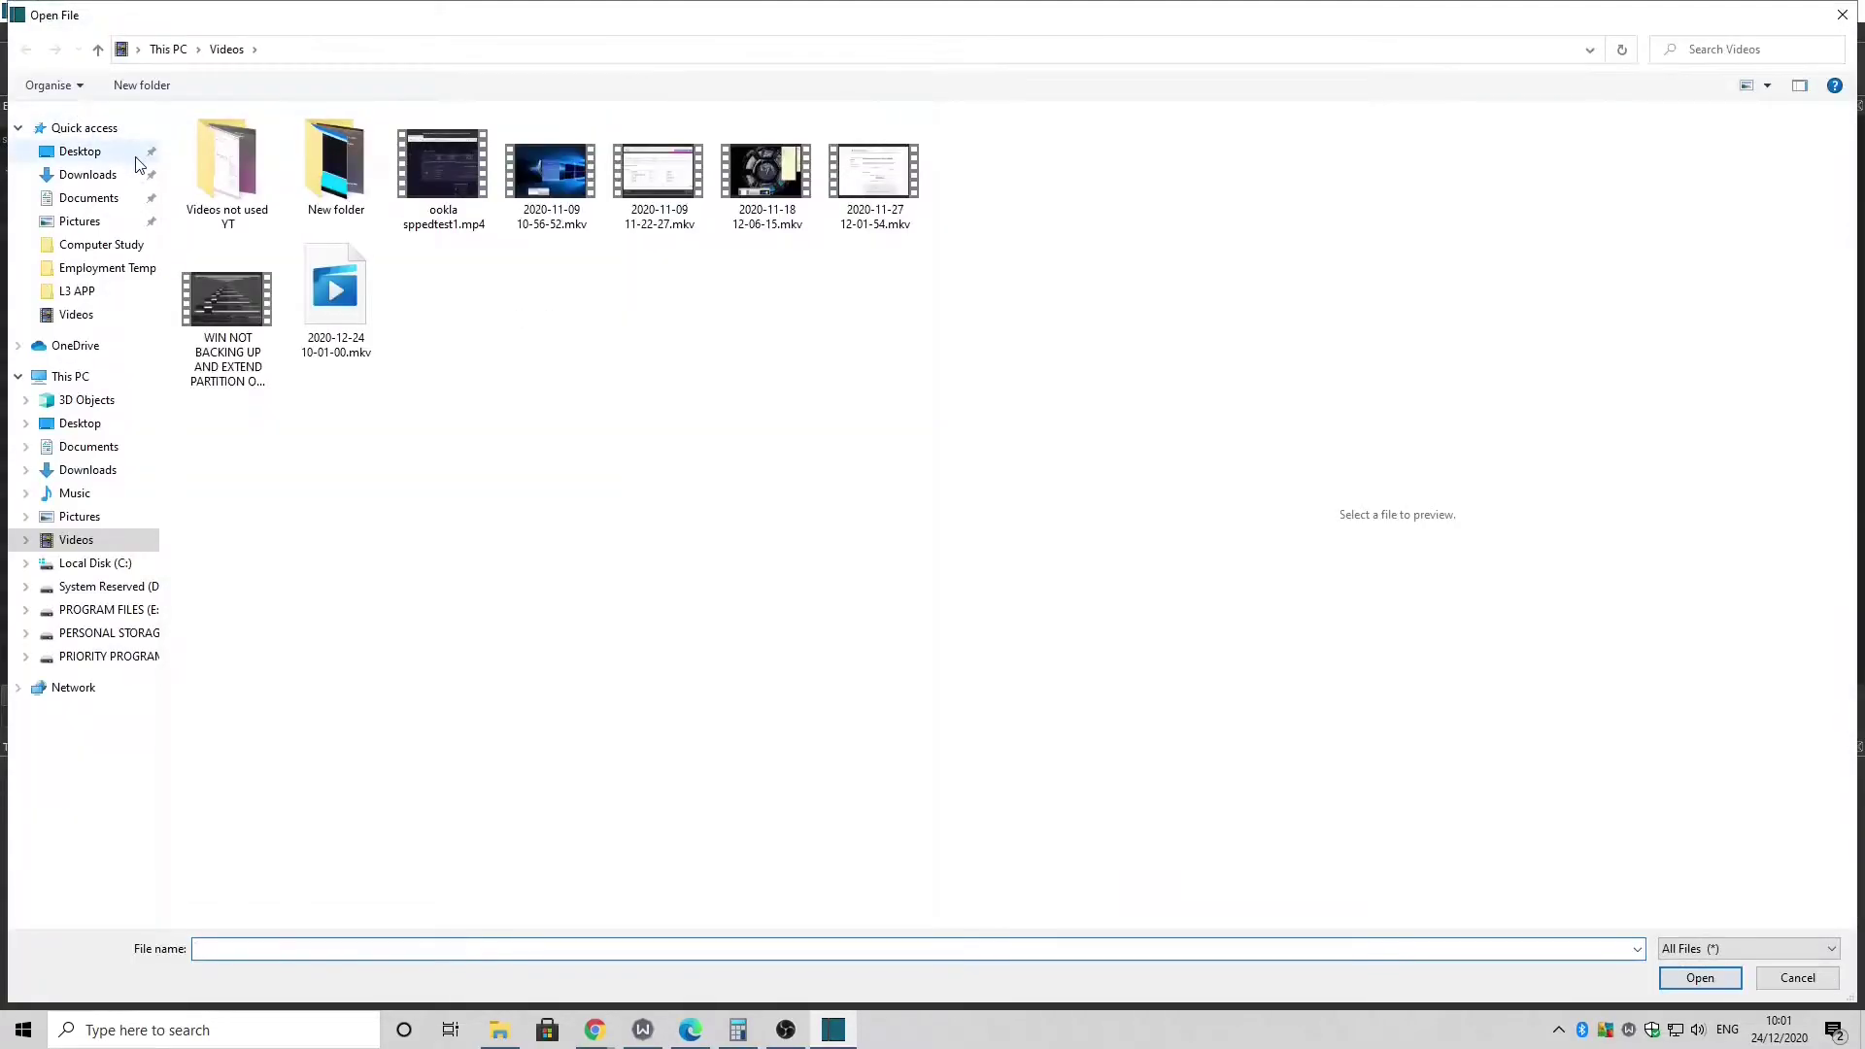
{"action": "double_click", "coordinate": [434, 170]}
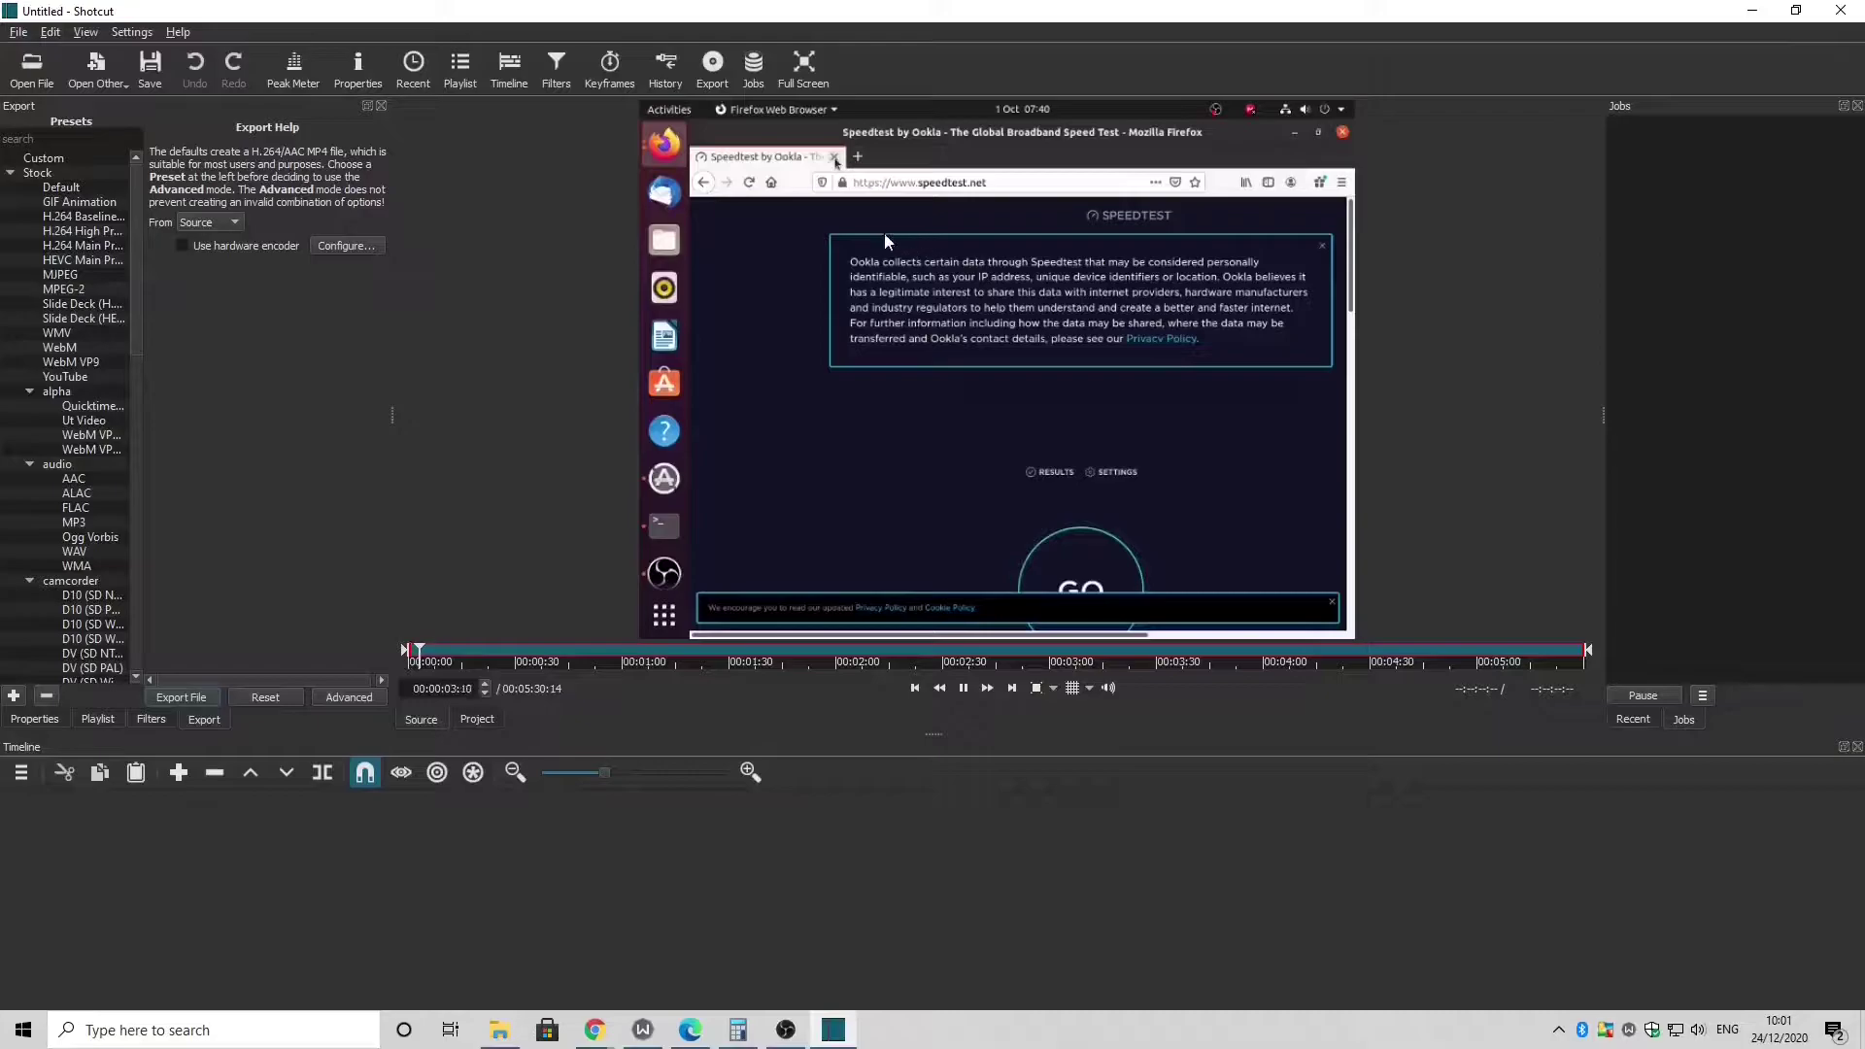
{"action": "left_click", "coordinate": [959, 691]}
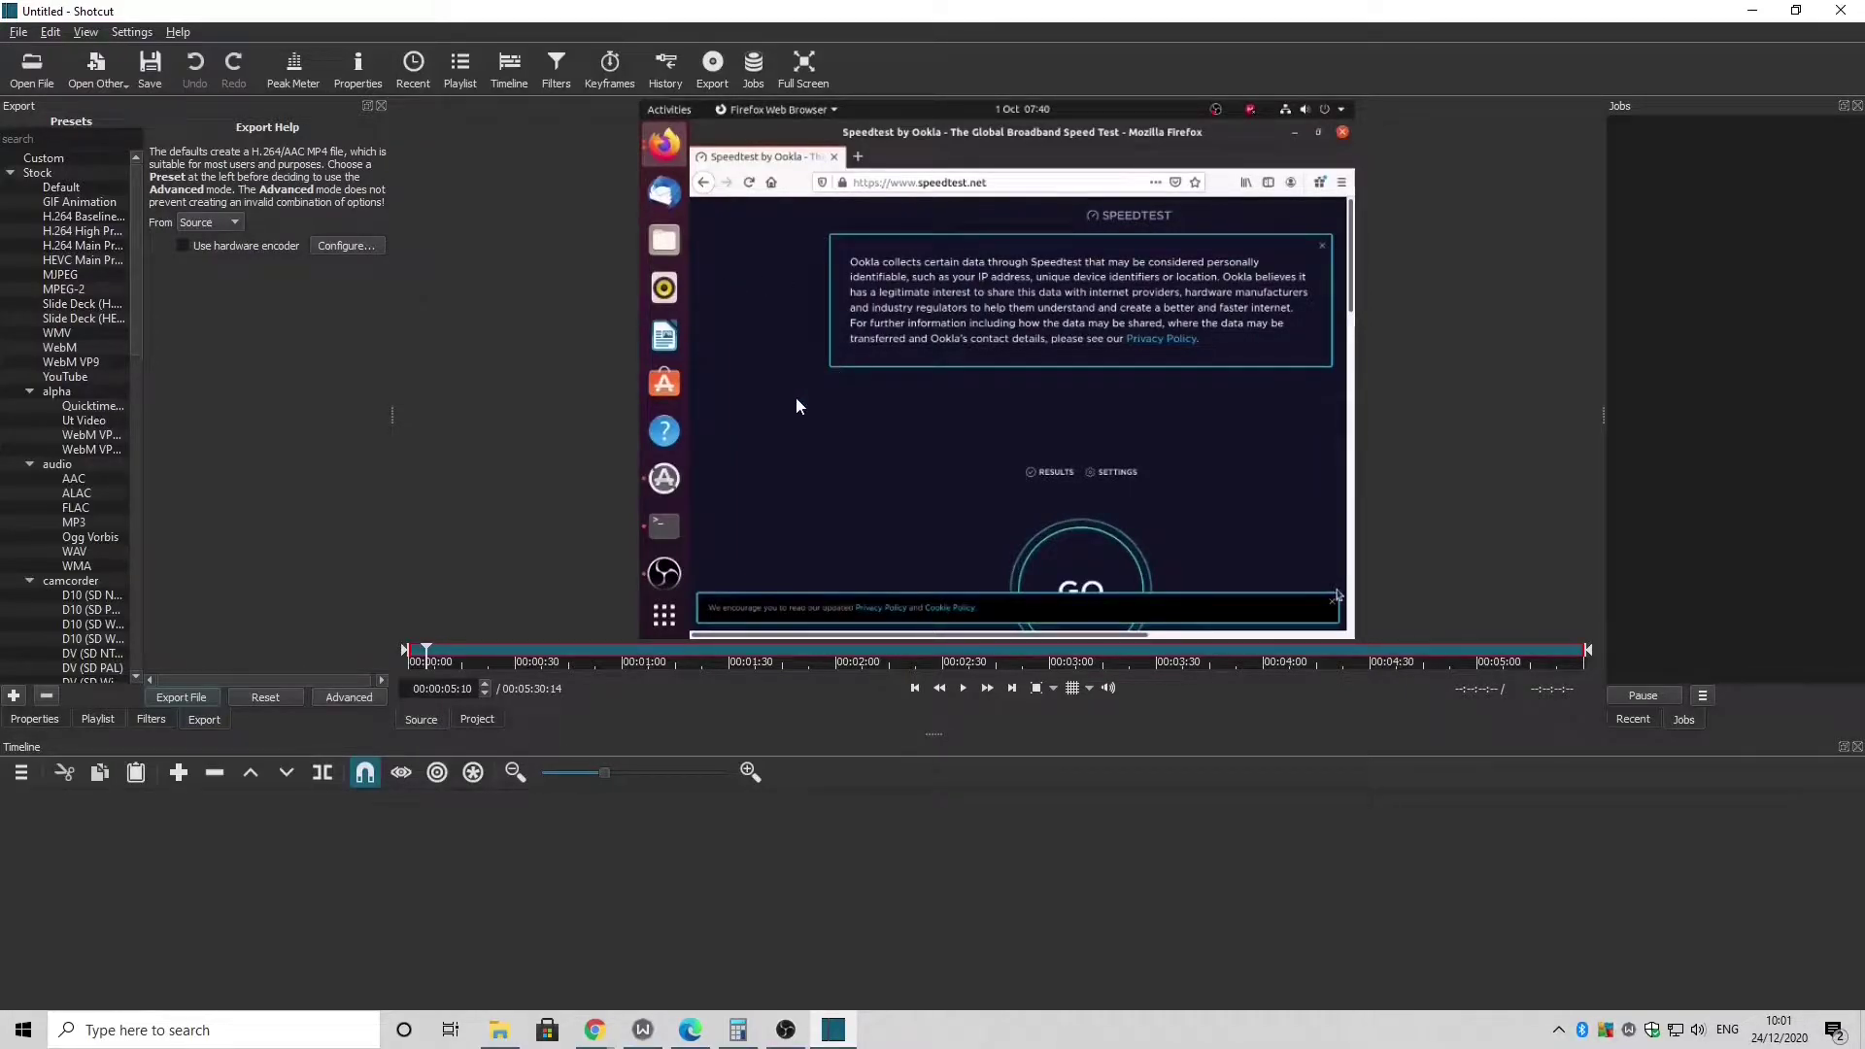
Step: Drop the ookla sppedtest1.mp4 clip onto track V1 and mute V1's audio
{"action": "left_click_drag", "start_coordinate": [795, 406], "coordinate": [234, 814]}
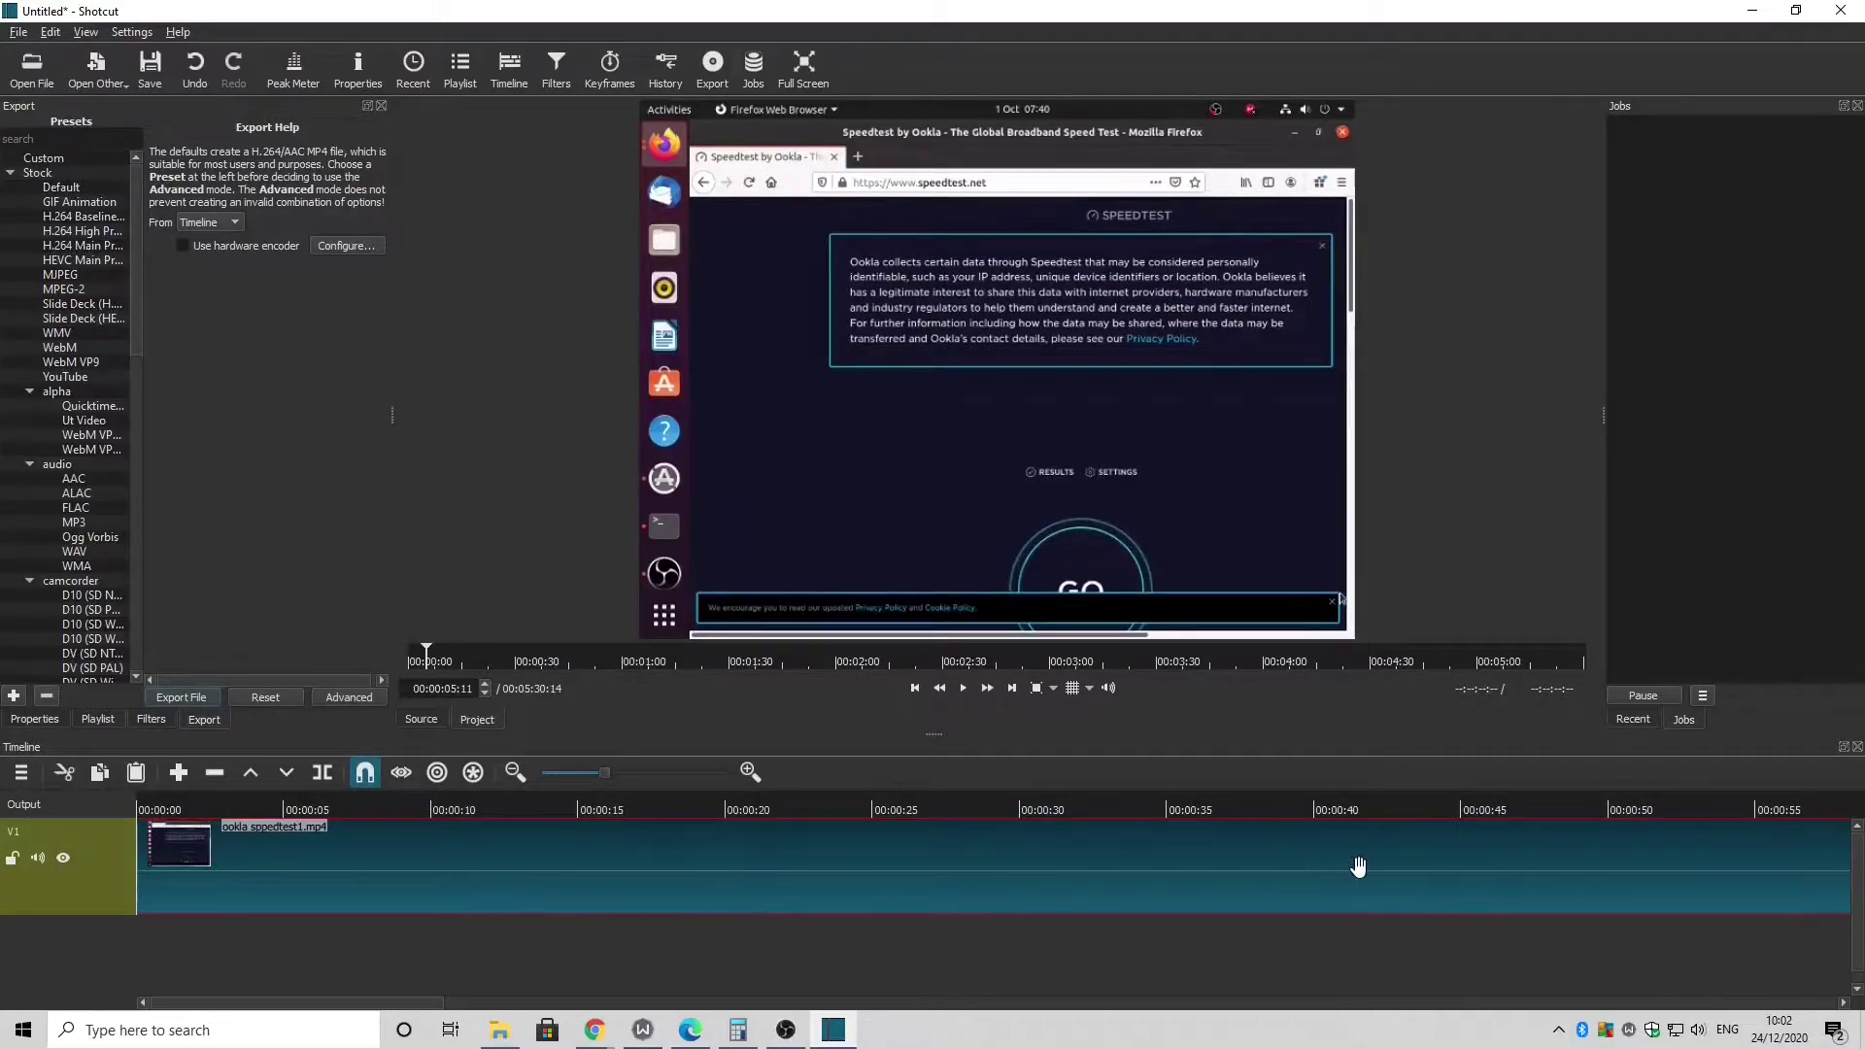
{"action": "left_click", "coordinate": [37, 858]}
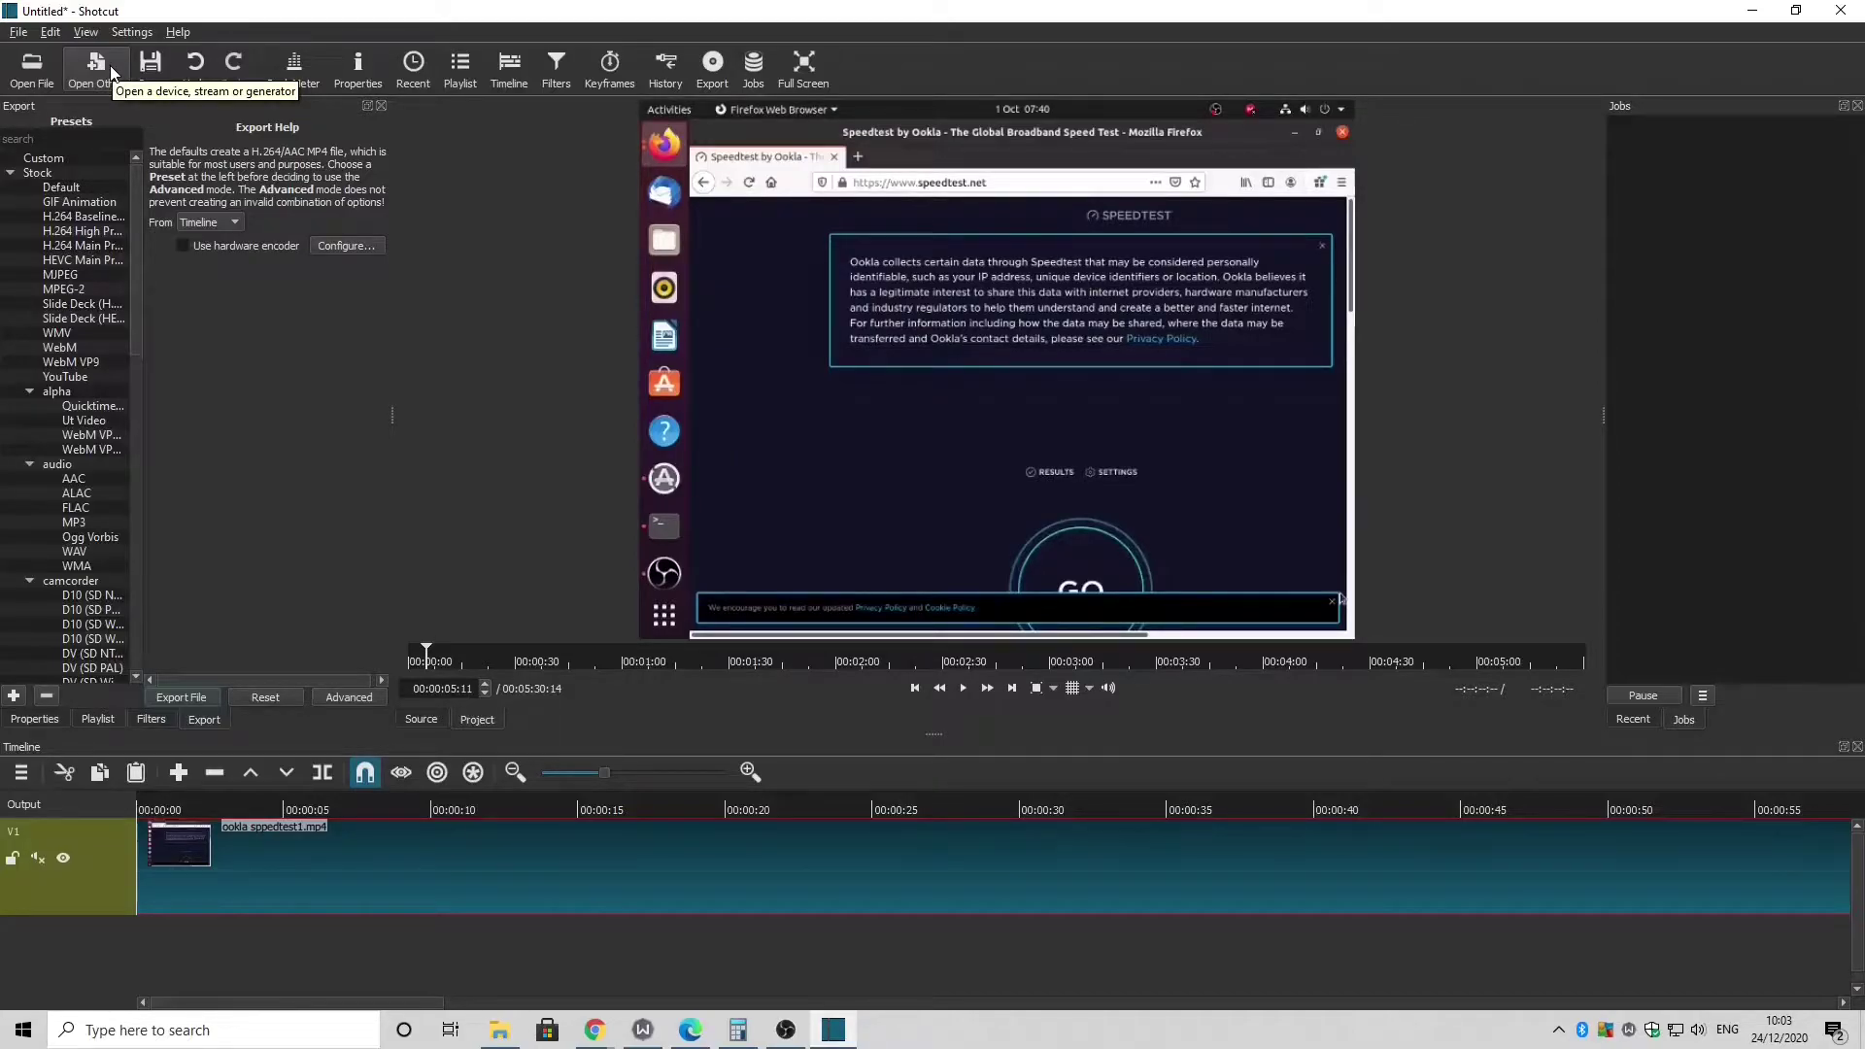
Step: Open the OBS Virtual Camera as an Audio/Video Device source with Microphone (2- High Definition Audio Device) audio
{"action": "left_click", "coordinate": [109, 66]}
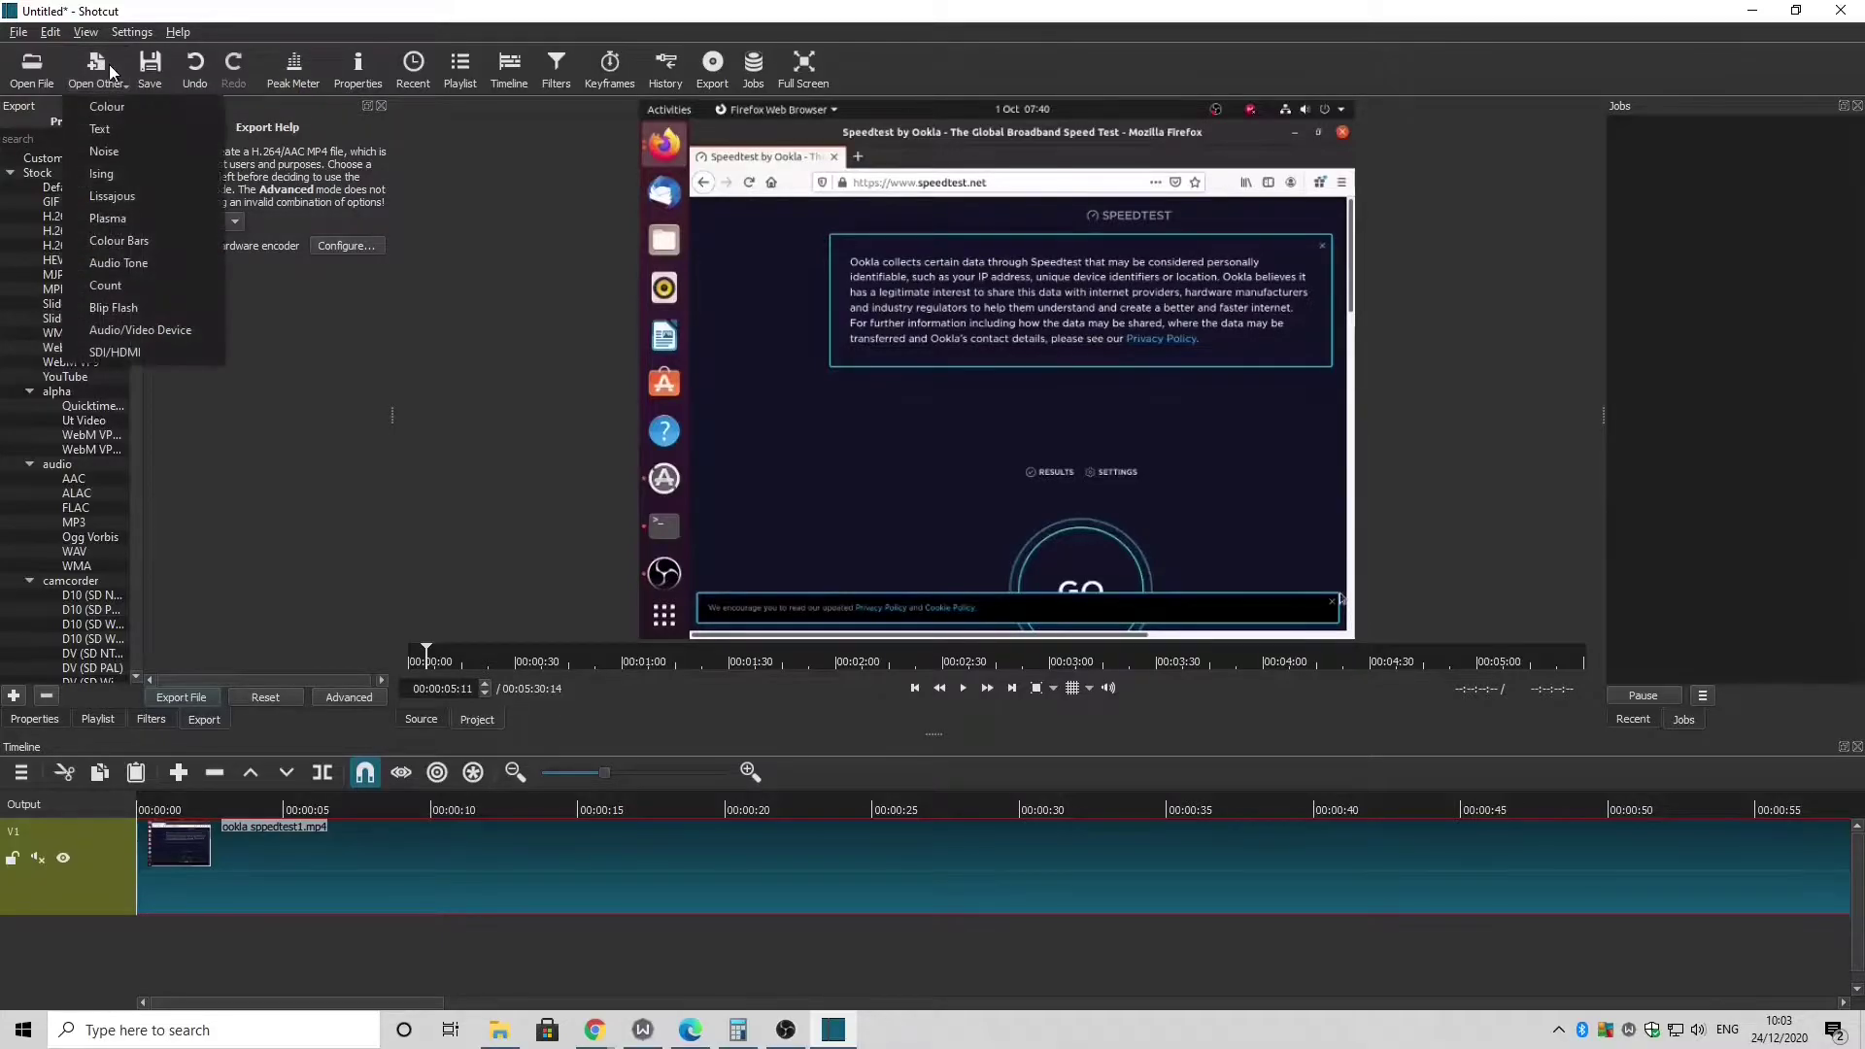
{"action": "left_click", "coordinate": [175, 333]}
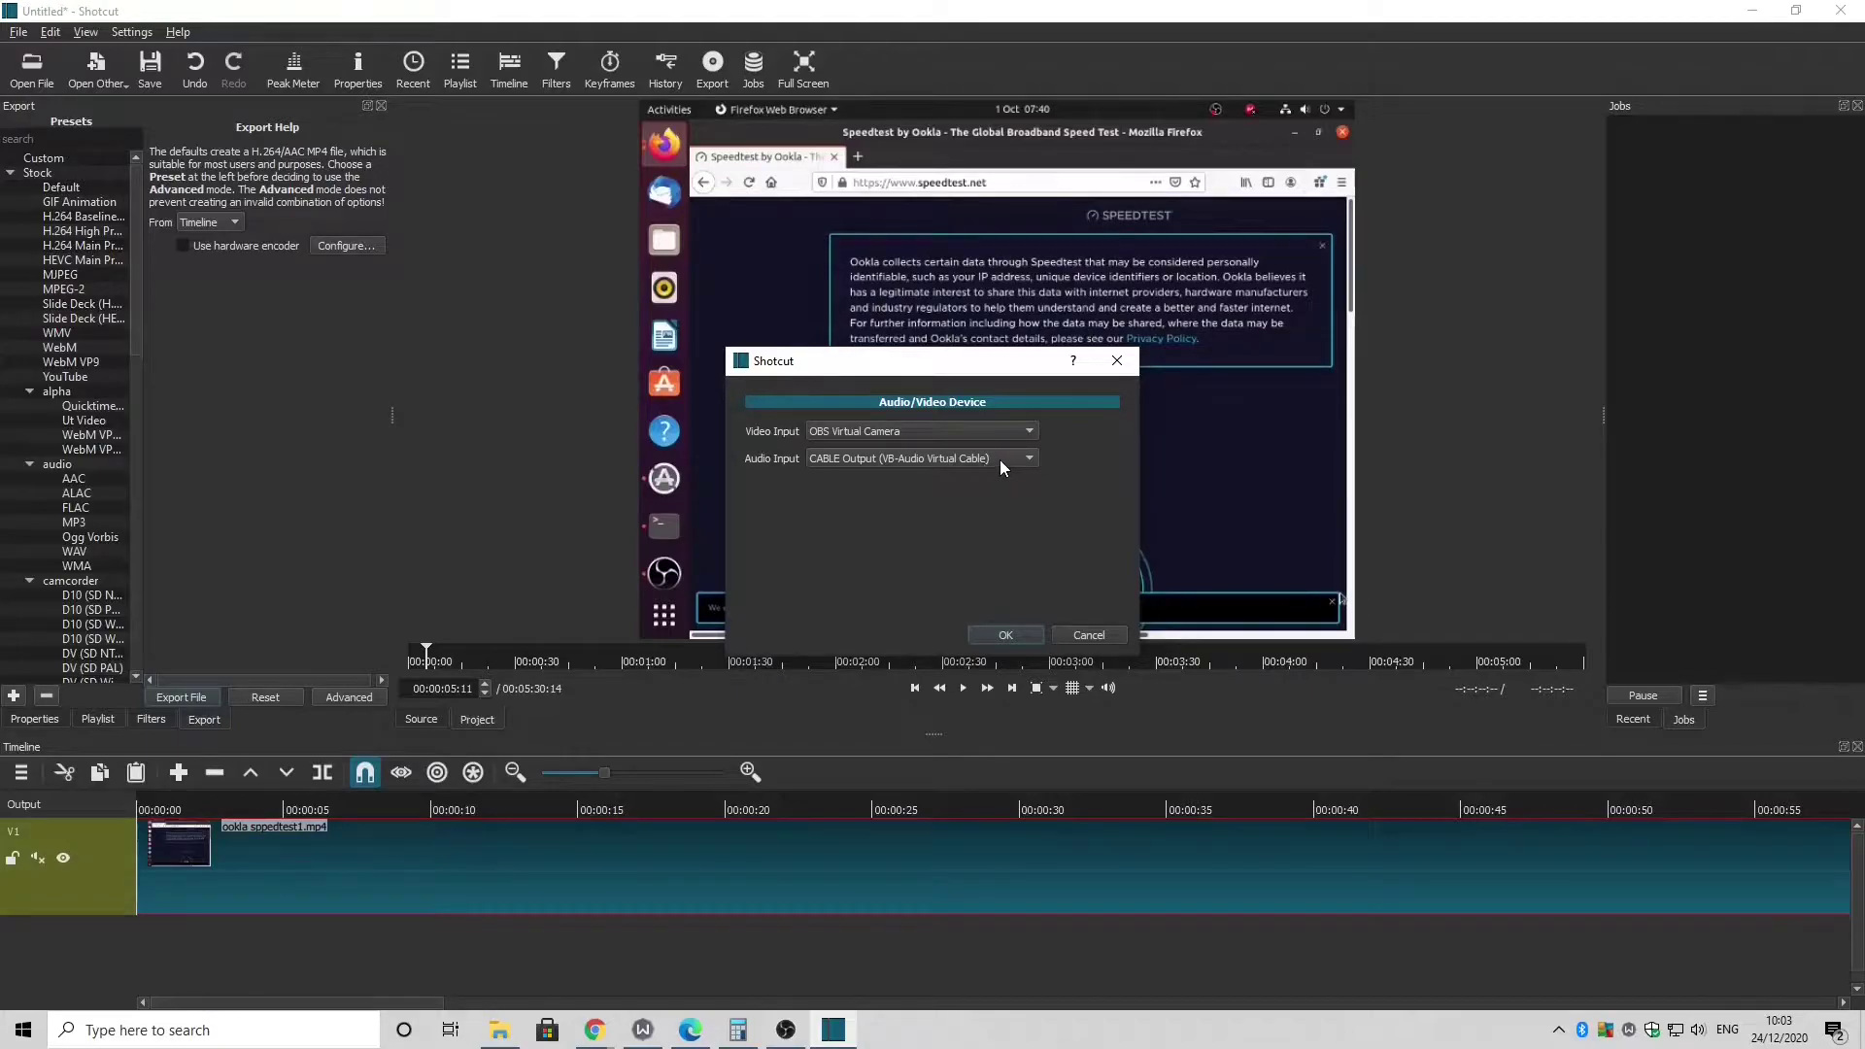
{"action": "left_click", "coordinate": [1028, 457]}
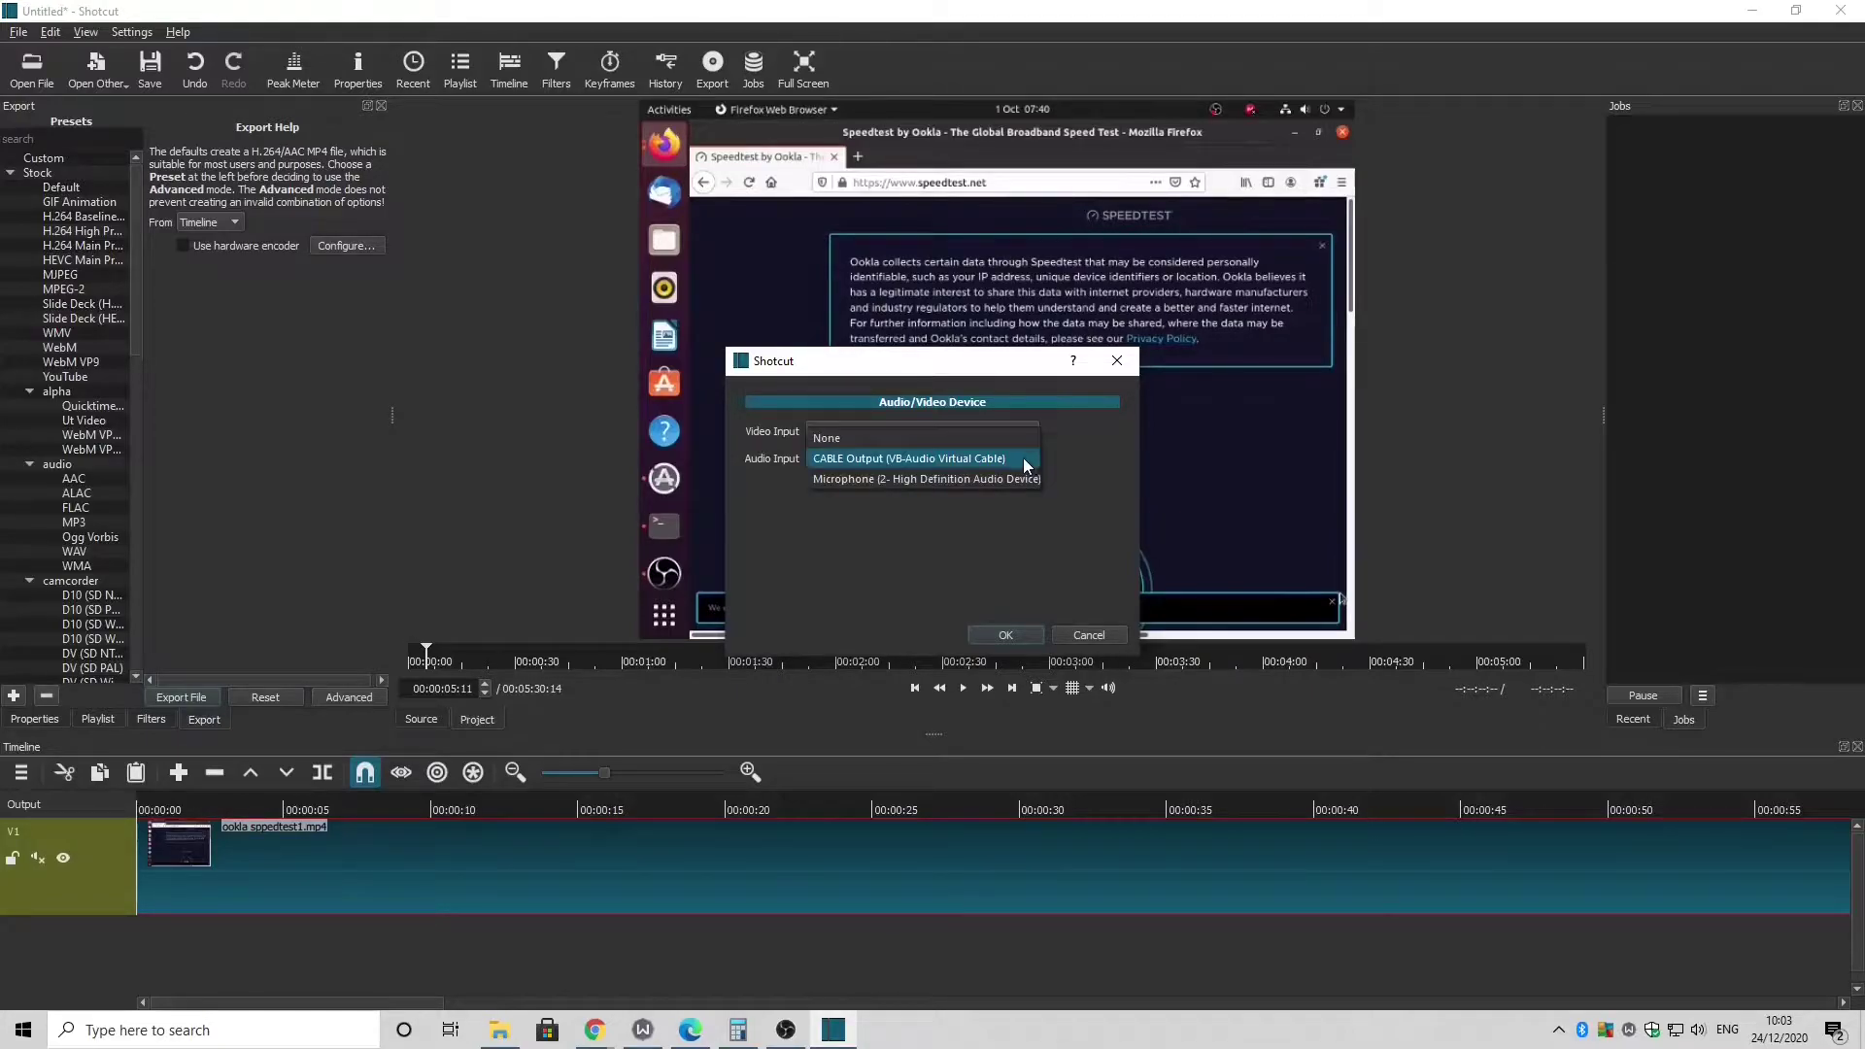
{"action": "left_click", "coordinate": [937, 479]}
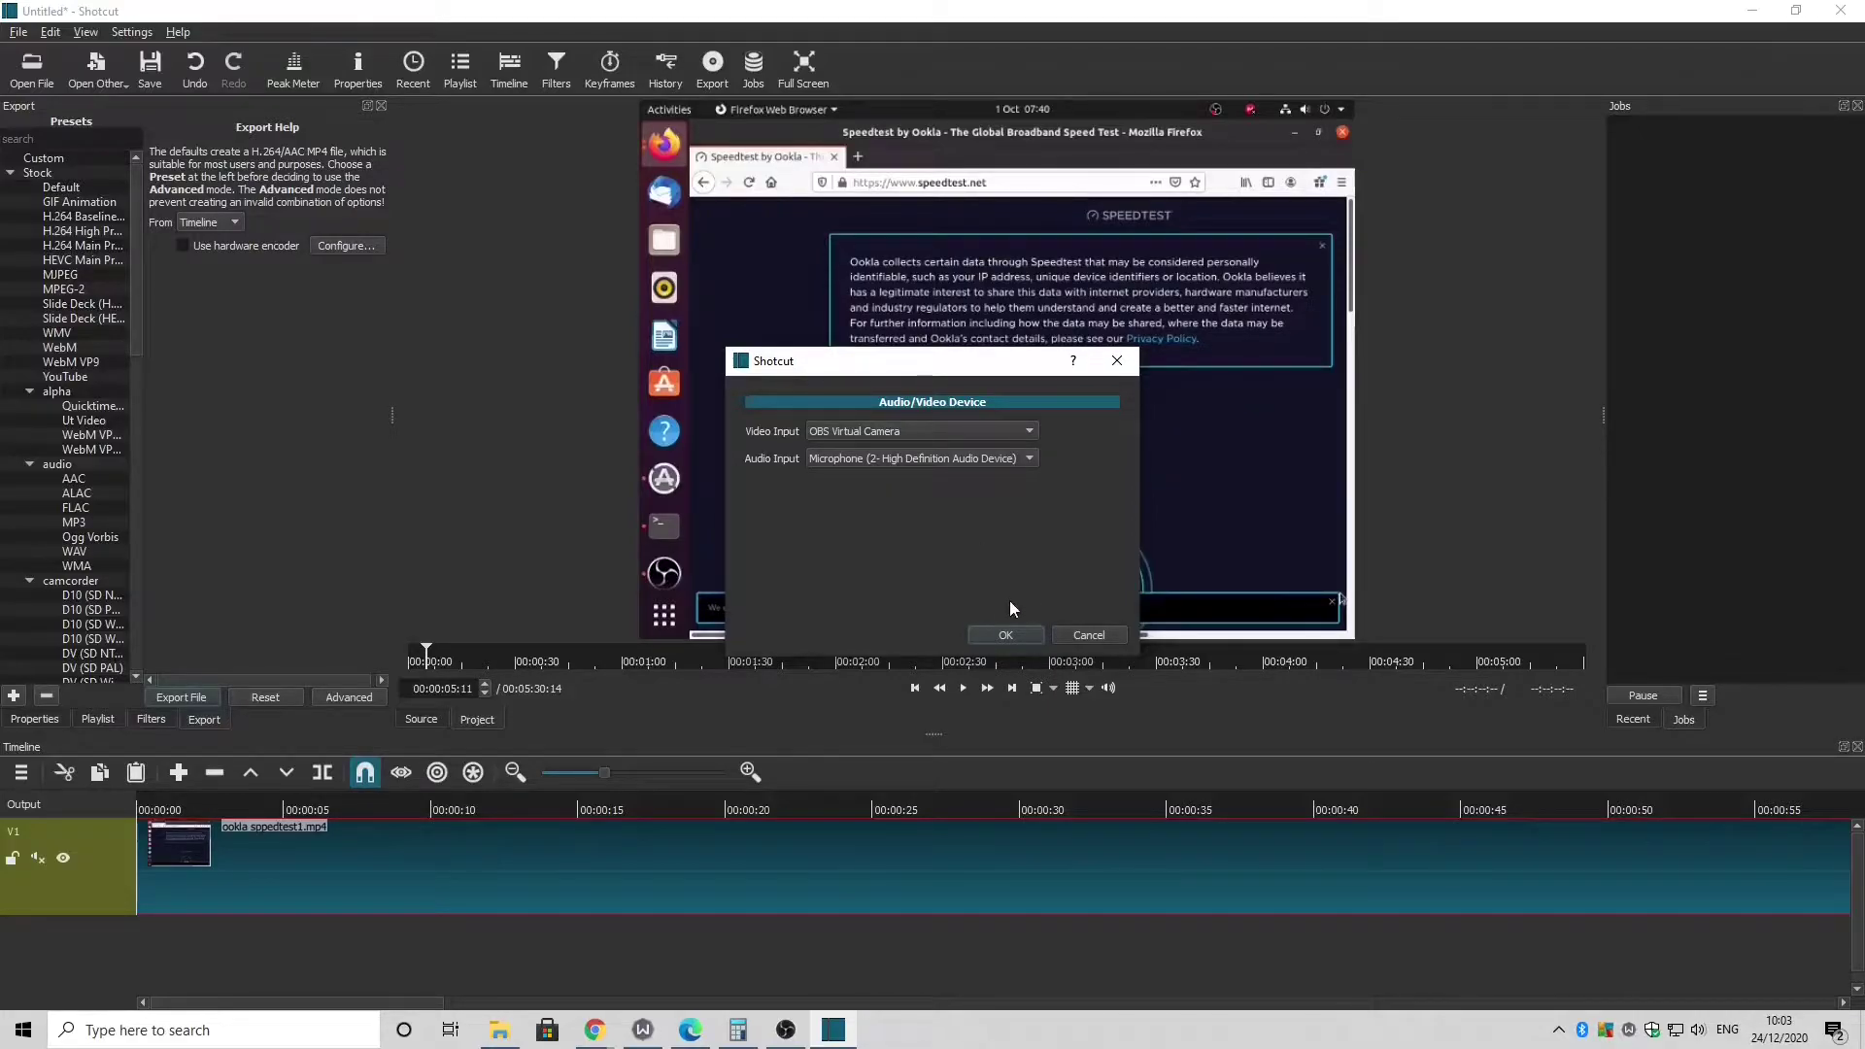
{"action": "left_click", "coordinate": [1012, 633]}
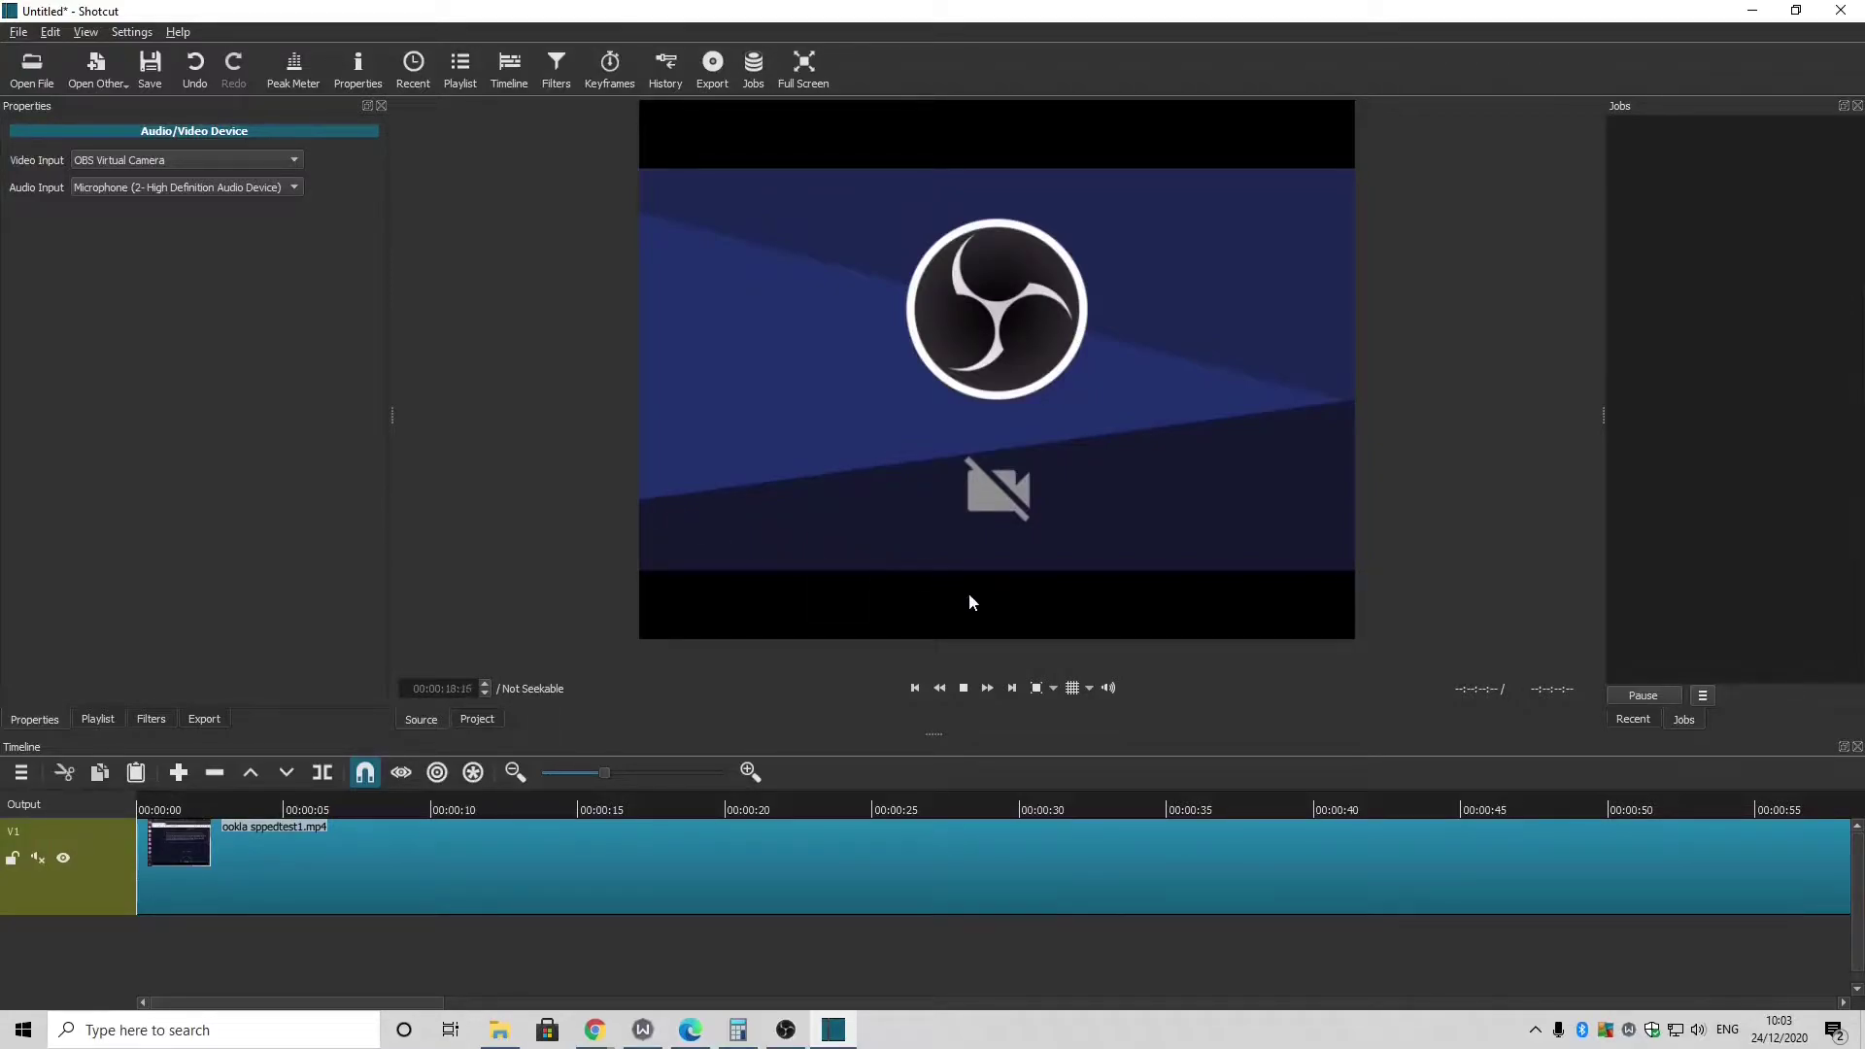
Step: Unmute the live source's preview audio and bring up the Export panel
{"action": "left_click", "coordinate": [1108, 689]}
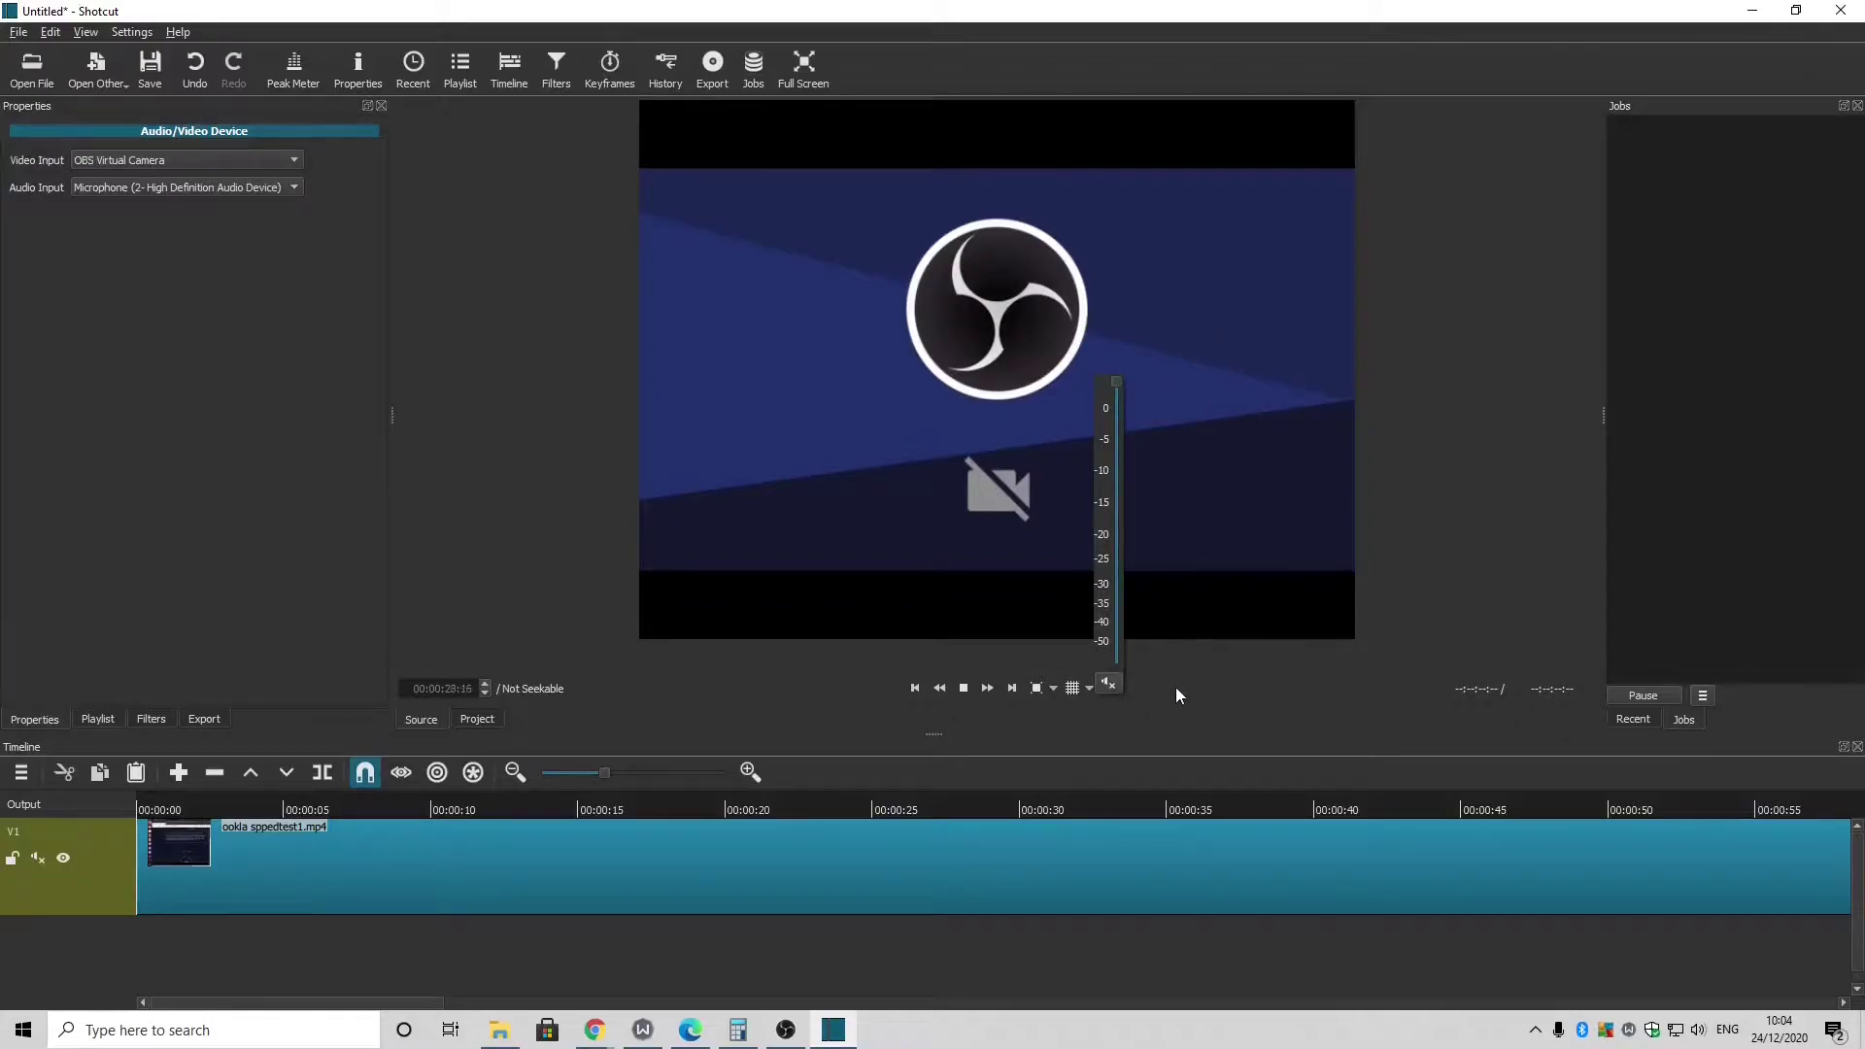
{"action": "left_click", "coordinate": [1108, 685]}
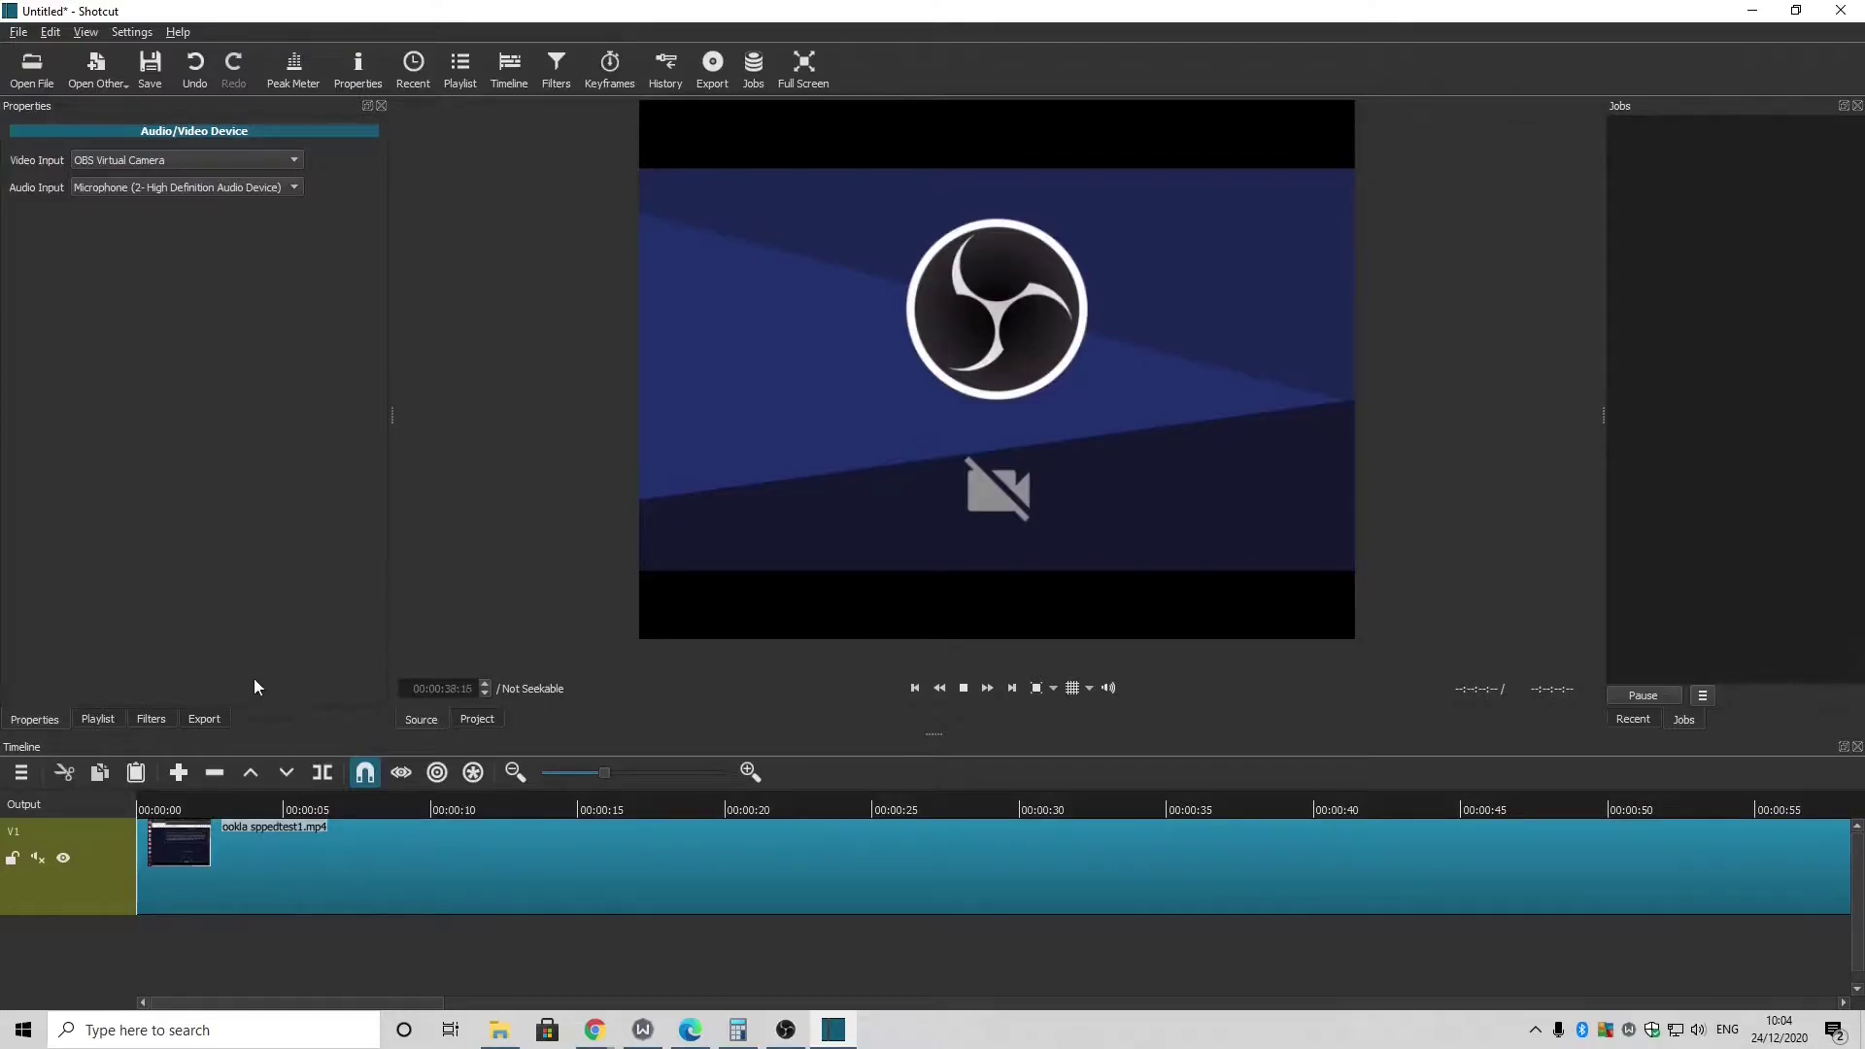
{"action": "left_click", "coordinate": [206, 719]}
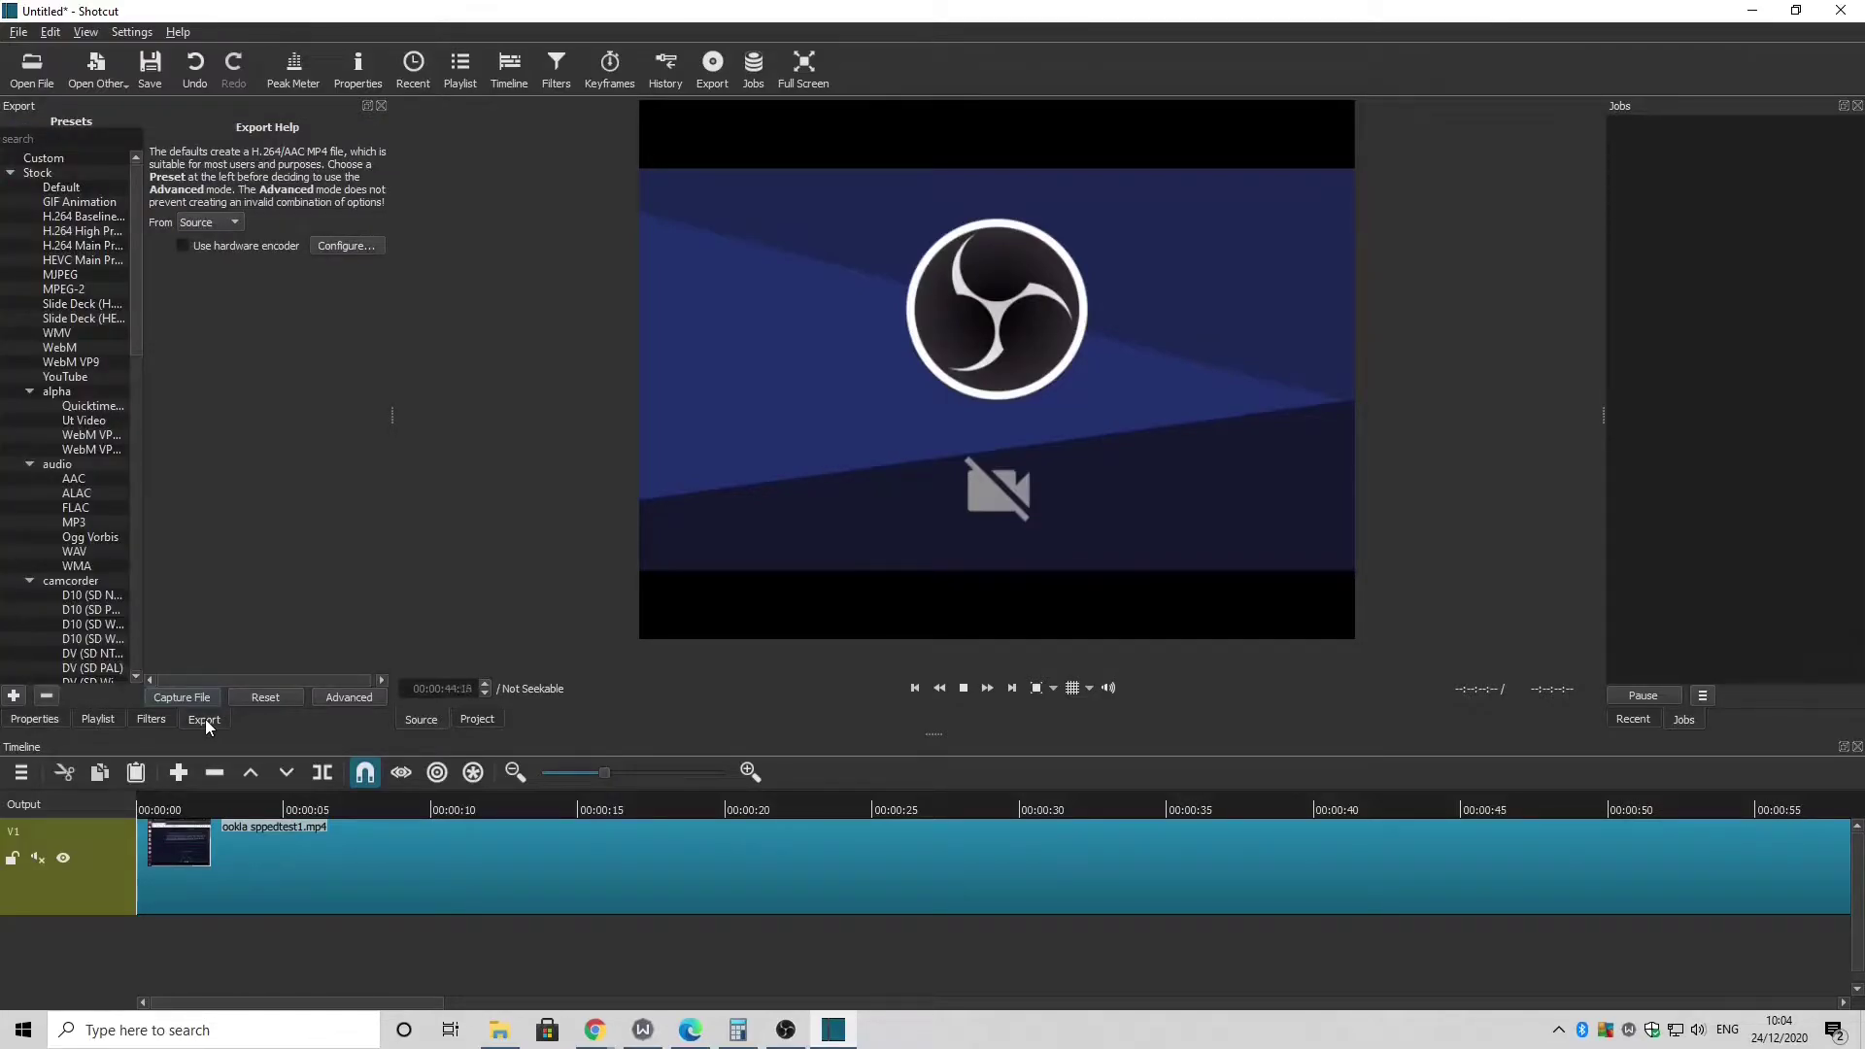
Step: Mute the live camera's preview audio in the player
{"action": "left_click", "coordinate": [1108, 688]}
Step: Start capturing the live camera and microphone to test.mp4 in the Videos folder
{"action": "left_click", "coordinate": [185, 696]}
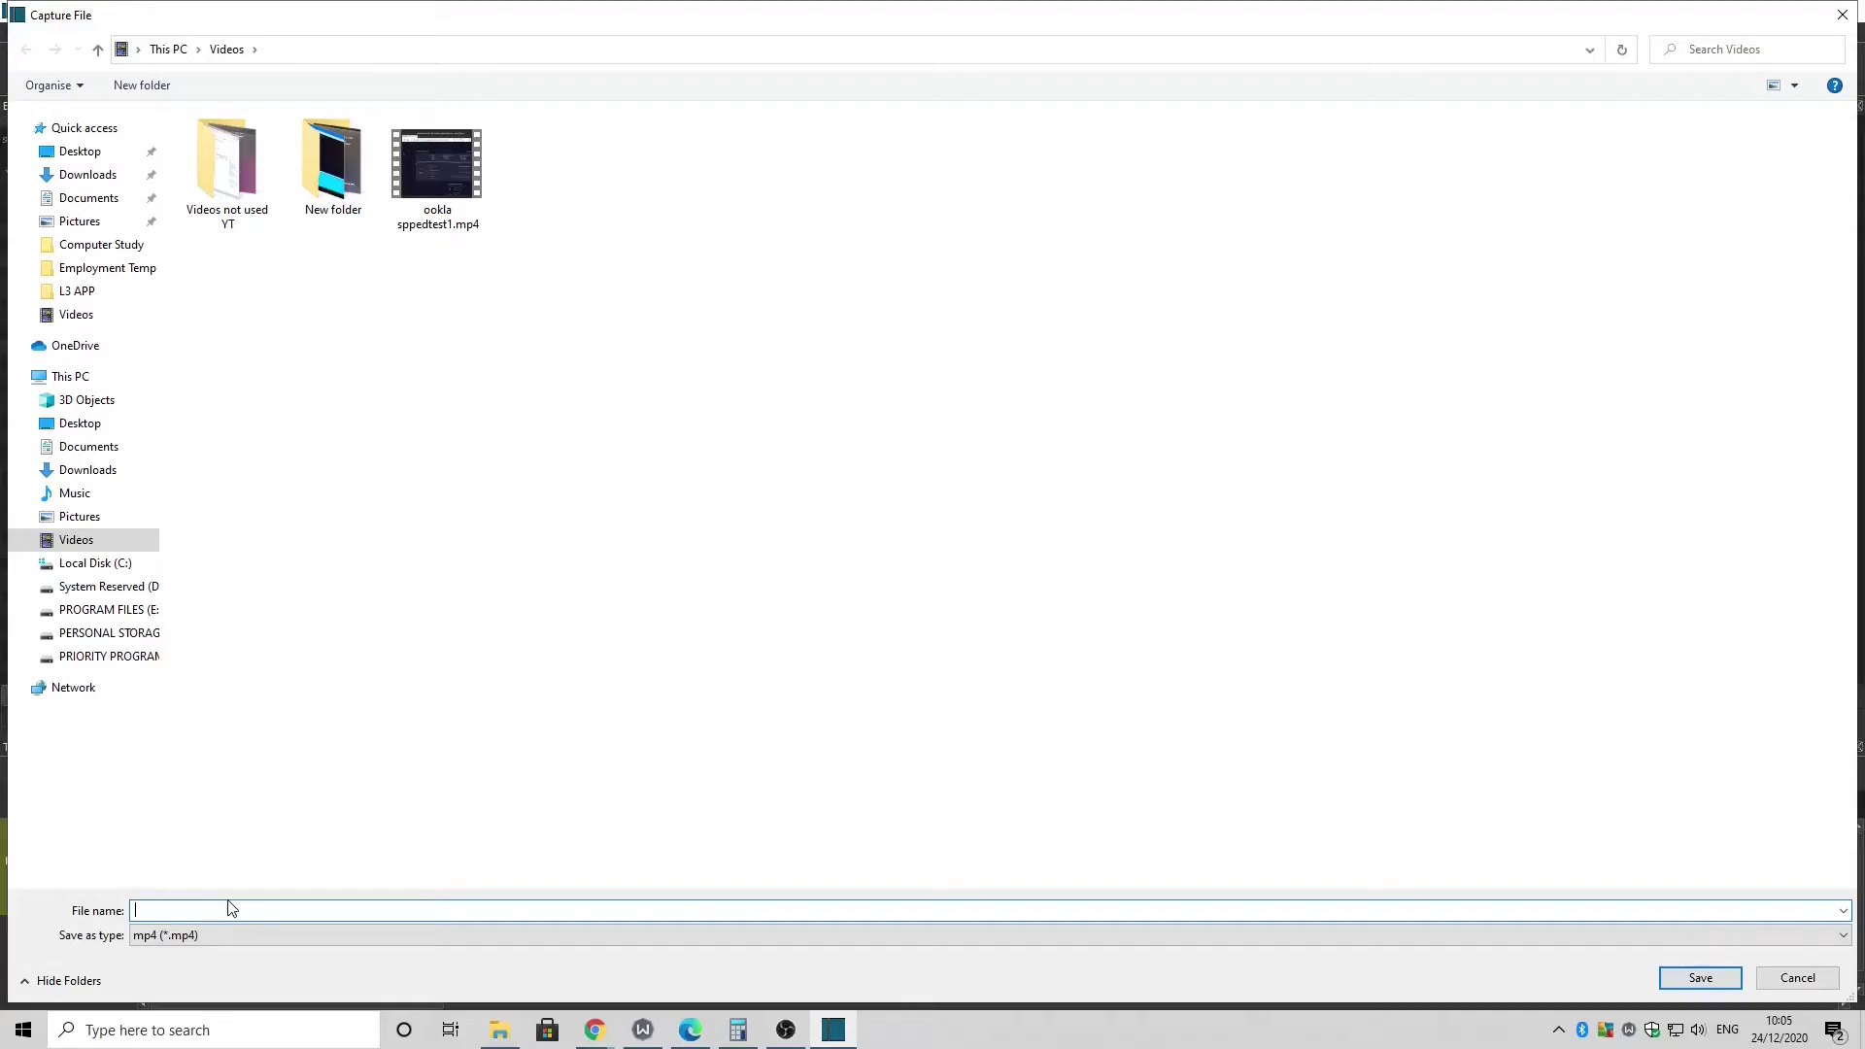
{"action": "type", "text": "test"}
{"action": "left_click", "coordinate": [1701, 978]}
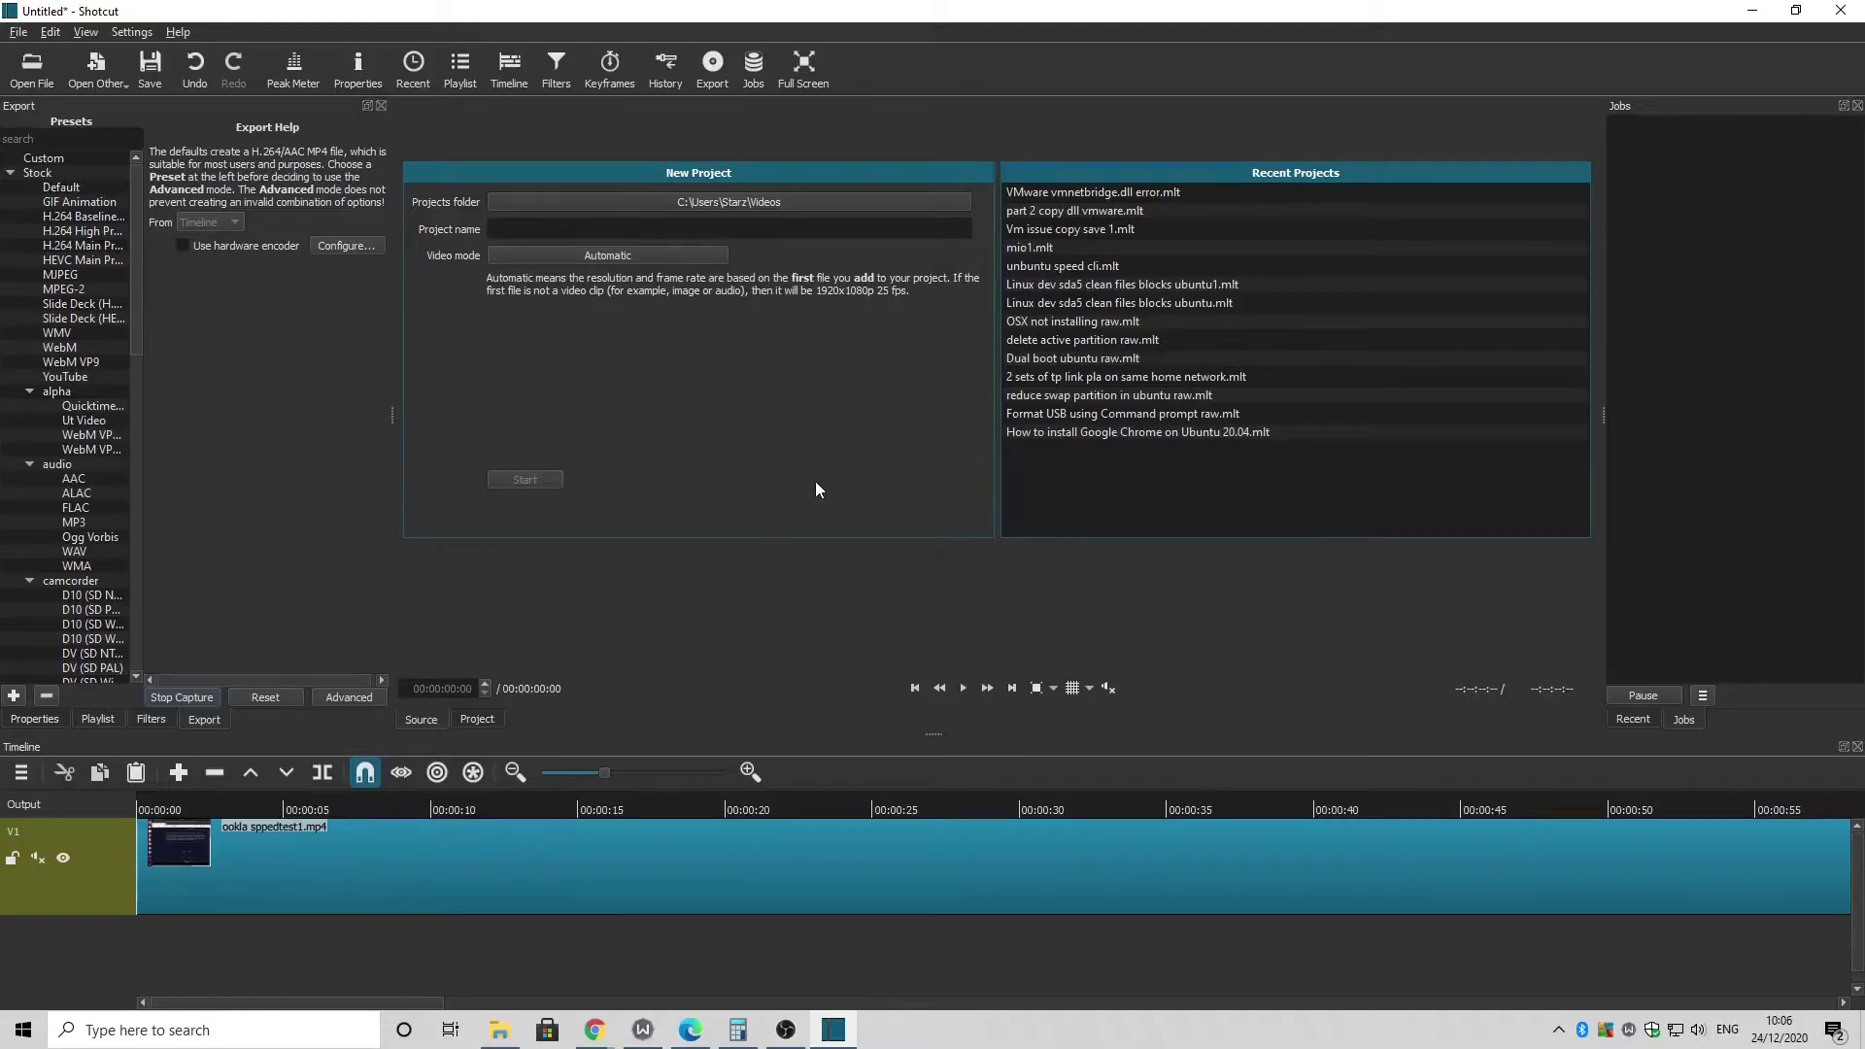
Step: Play the speedtest clip on the timeline from its start, pausing near 00:00:18
{"action": "left_click", "coordinate": [392, 837]}
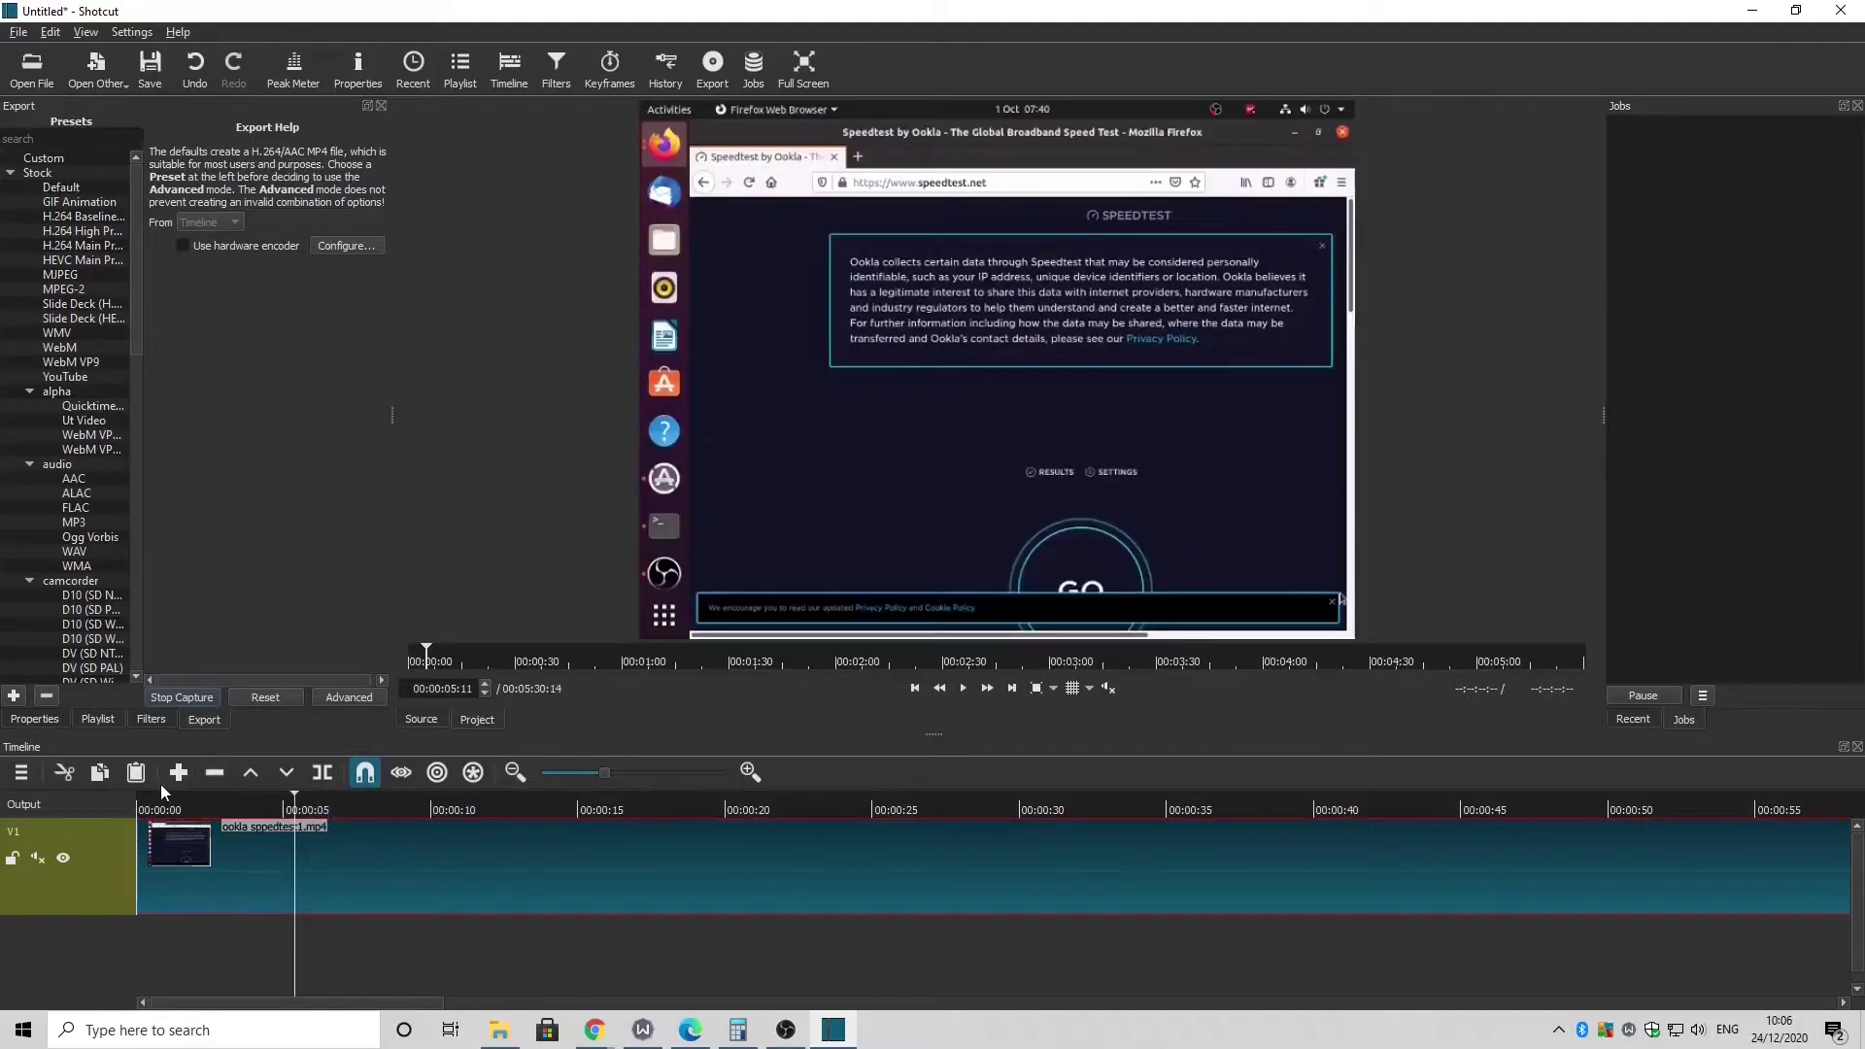
{"action": "left_click", "coordinate": [915, 688]}
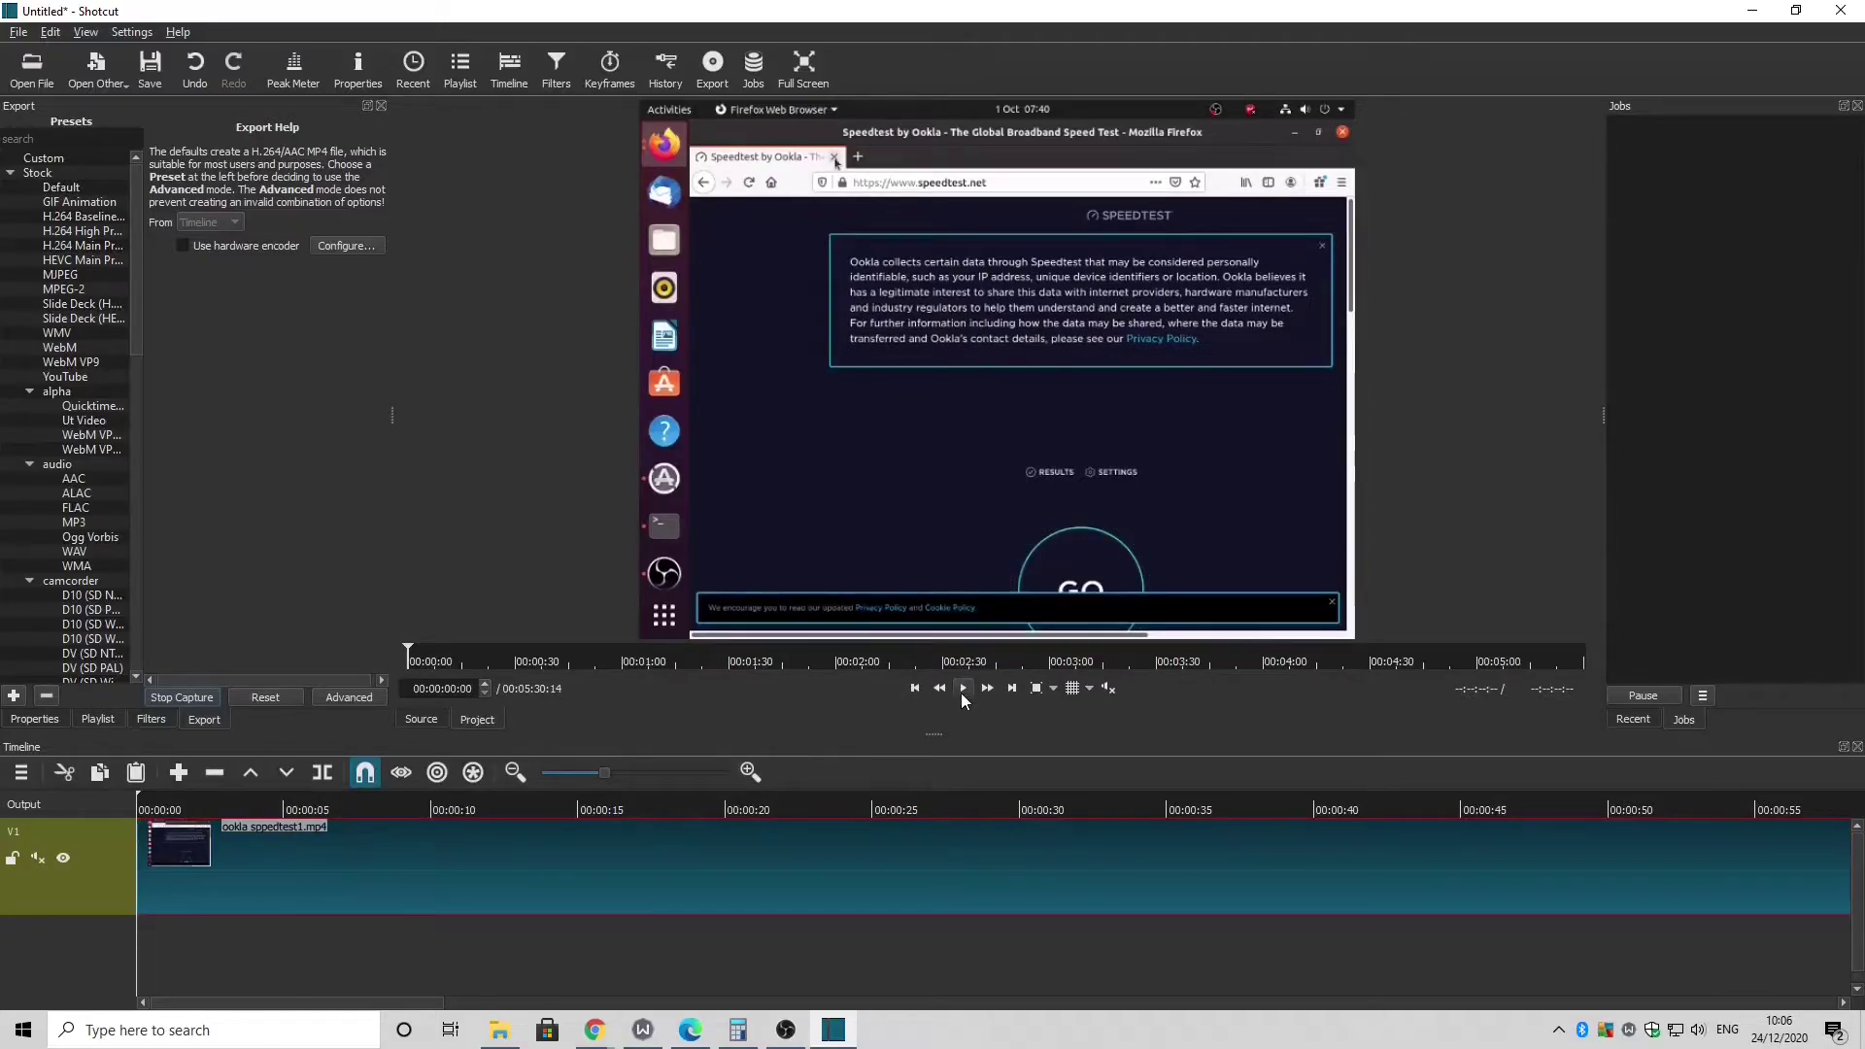
{"action": "left_click", "coordinate": [966, 690]}
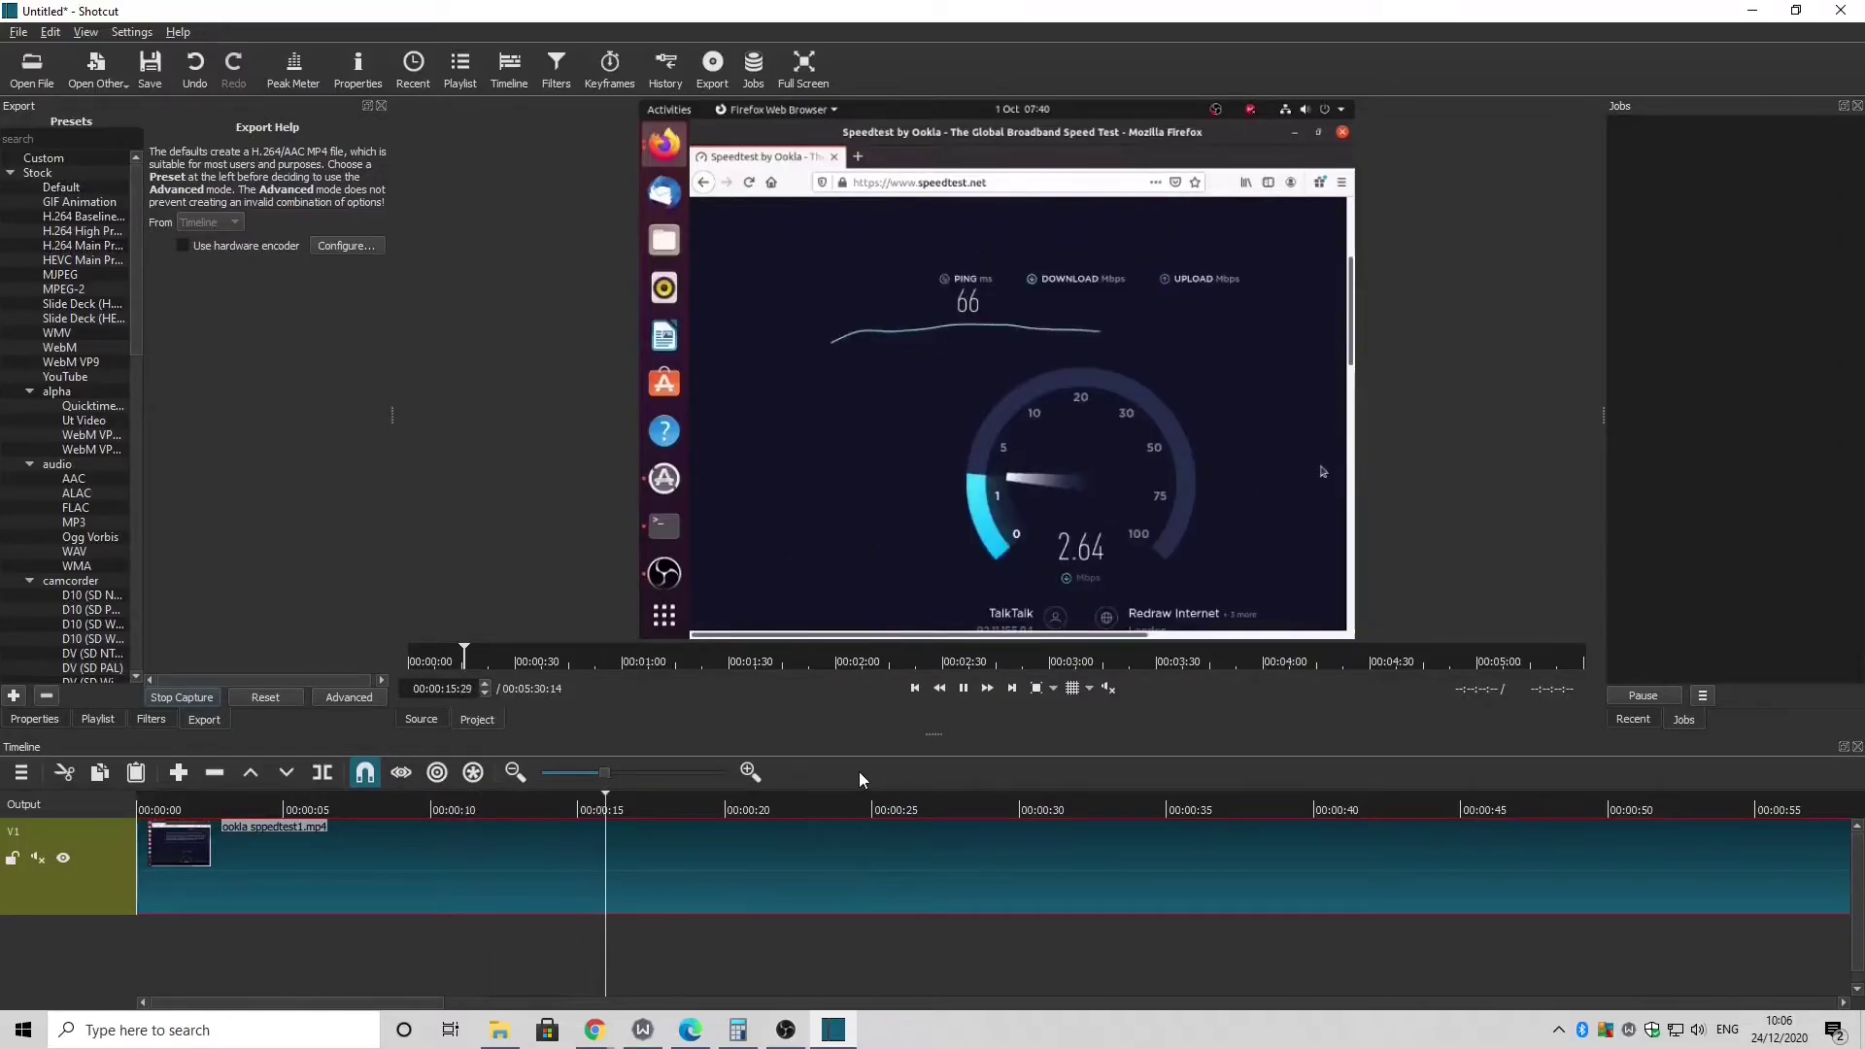
{"action": "left_click", "coordinate": [963, 689]}
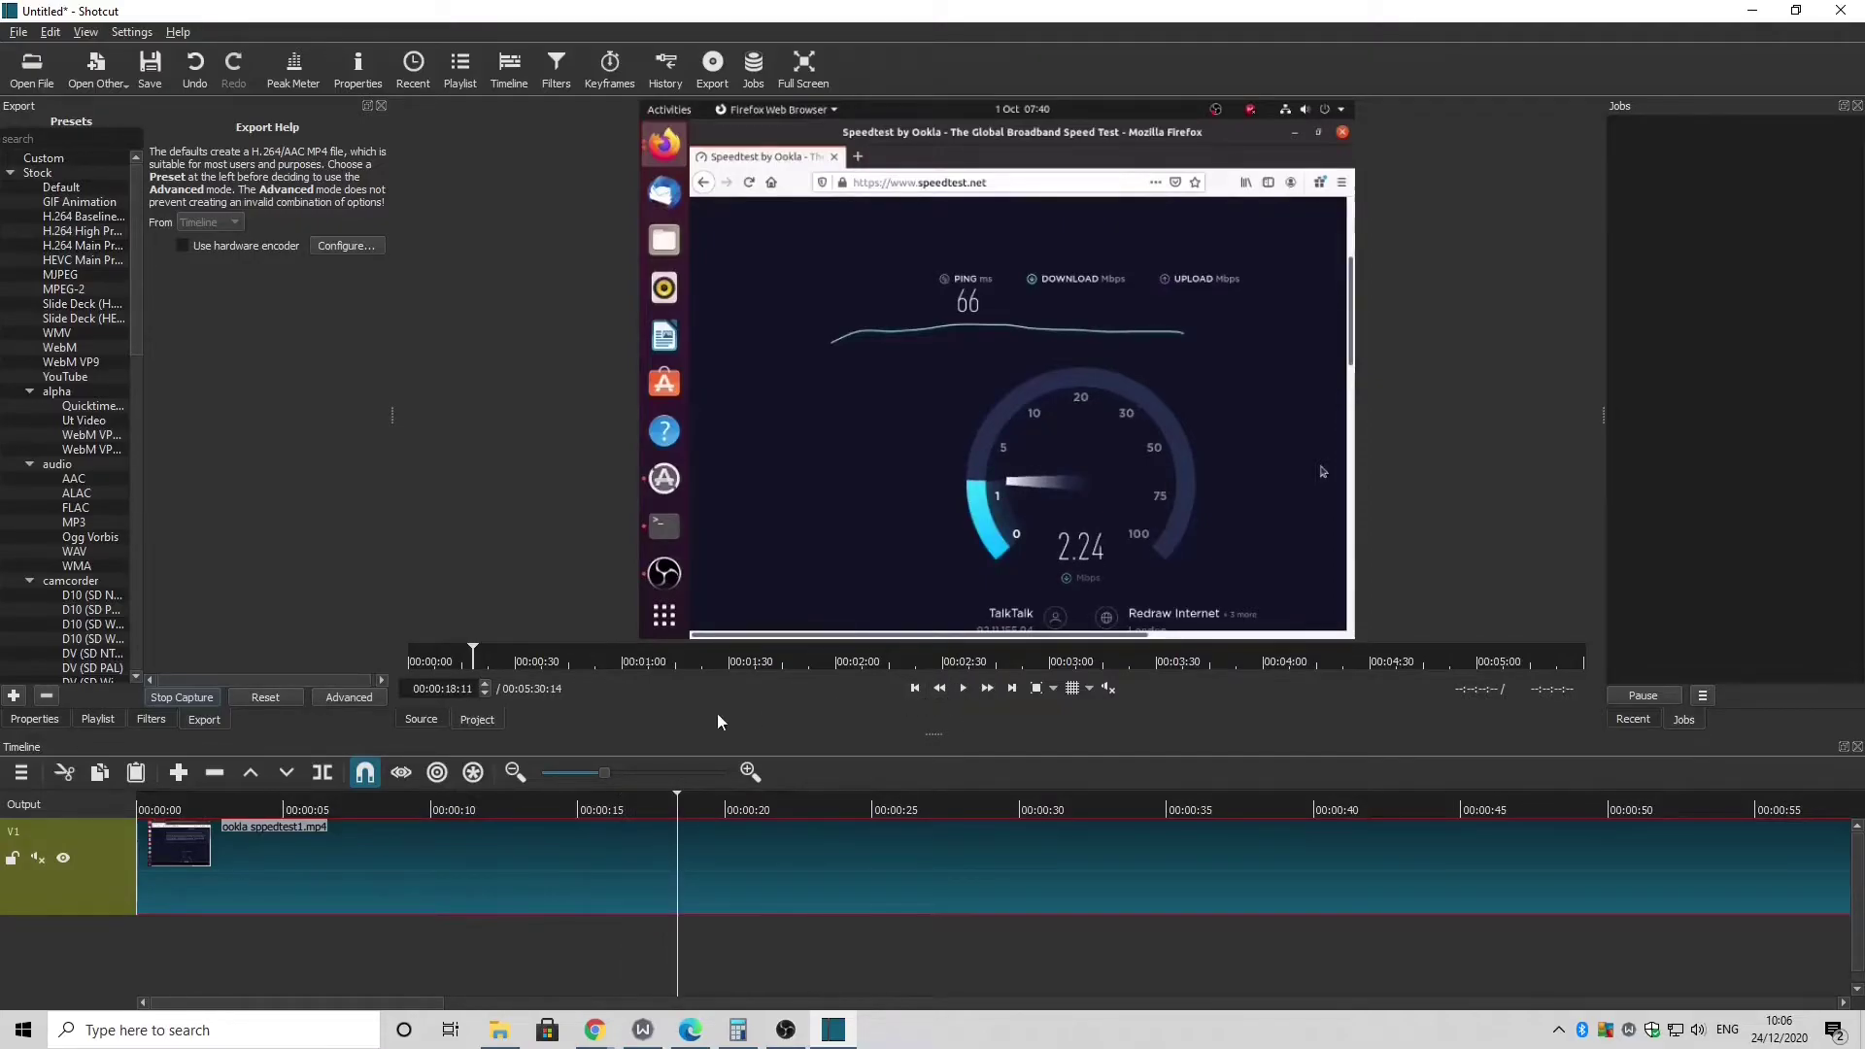
Step: Stop the capture, review the 65-second recording, and rewind it to 00:00:00
{"action": "left_click", "coordinate": [198, 699]}
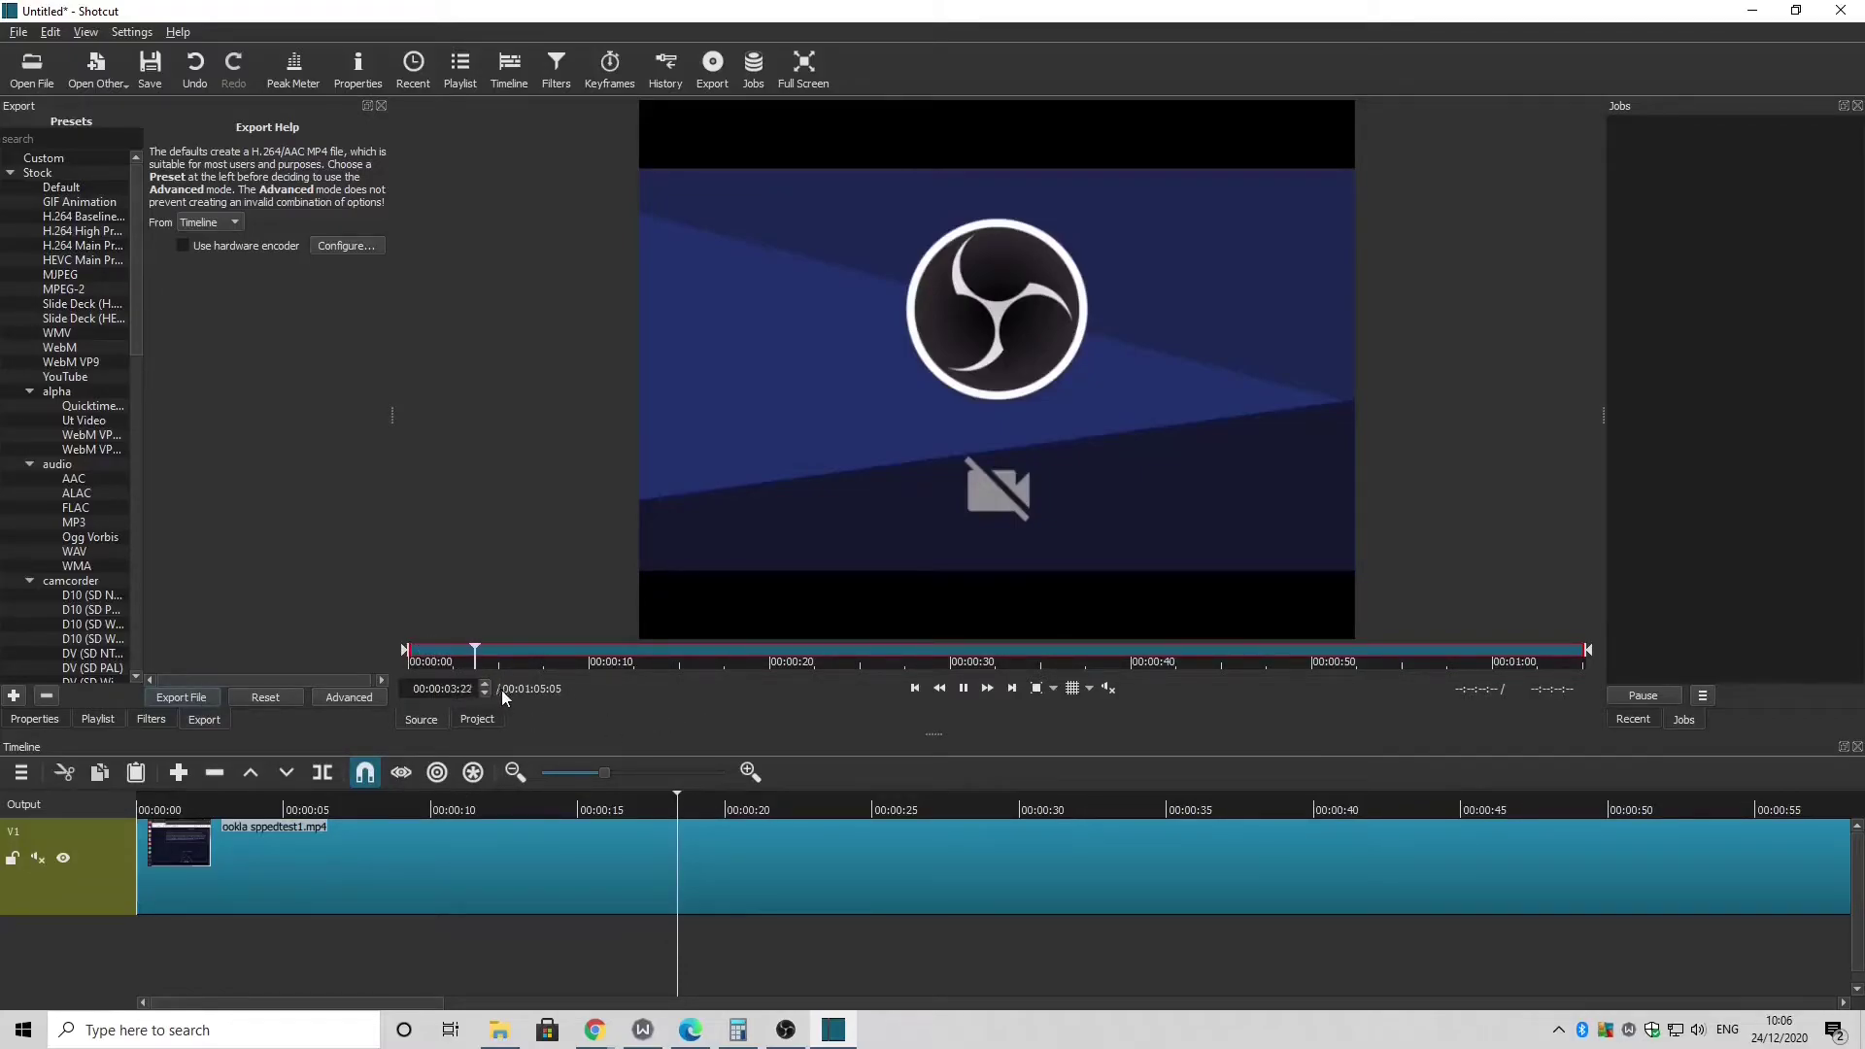
{"action": "left_click", "coordinate": [962, 688]}
{"action": "left_click", "coordinate": [914, 689]}
{"action": "left_click", "coordinate": [963, 690]}
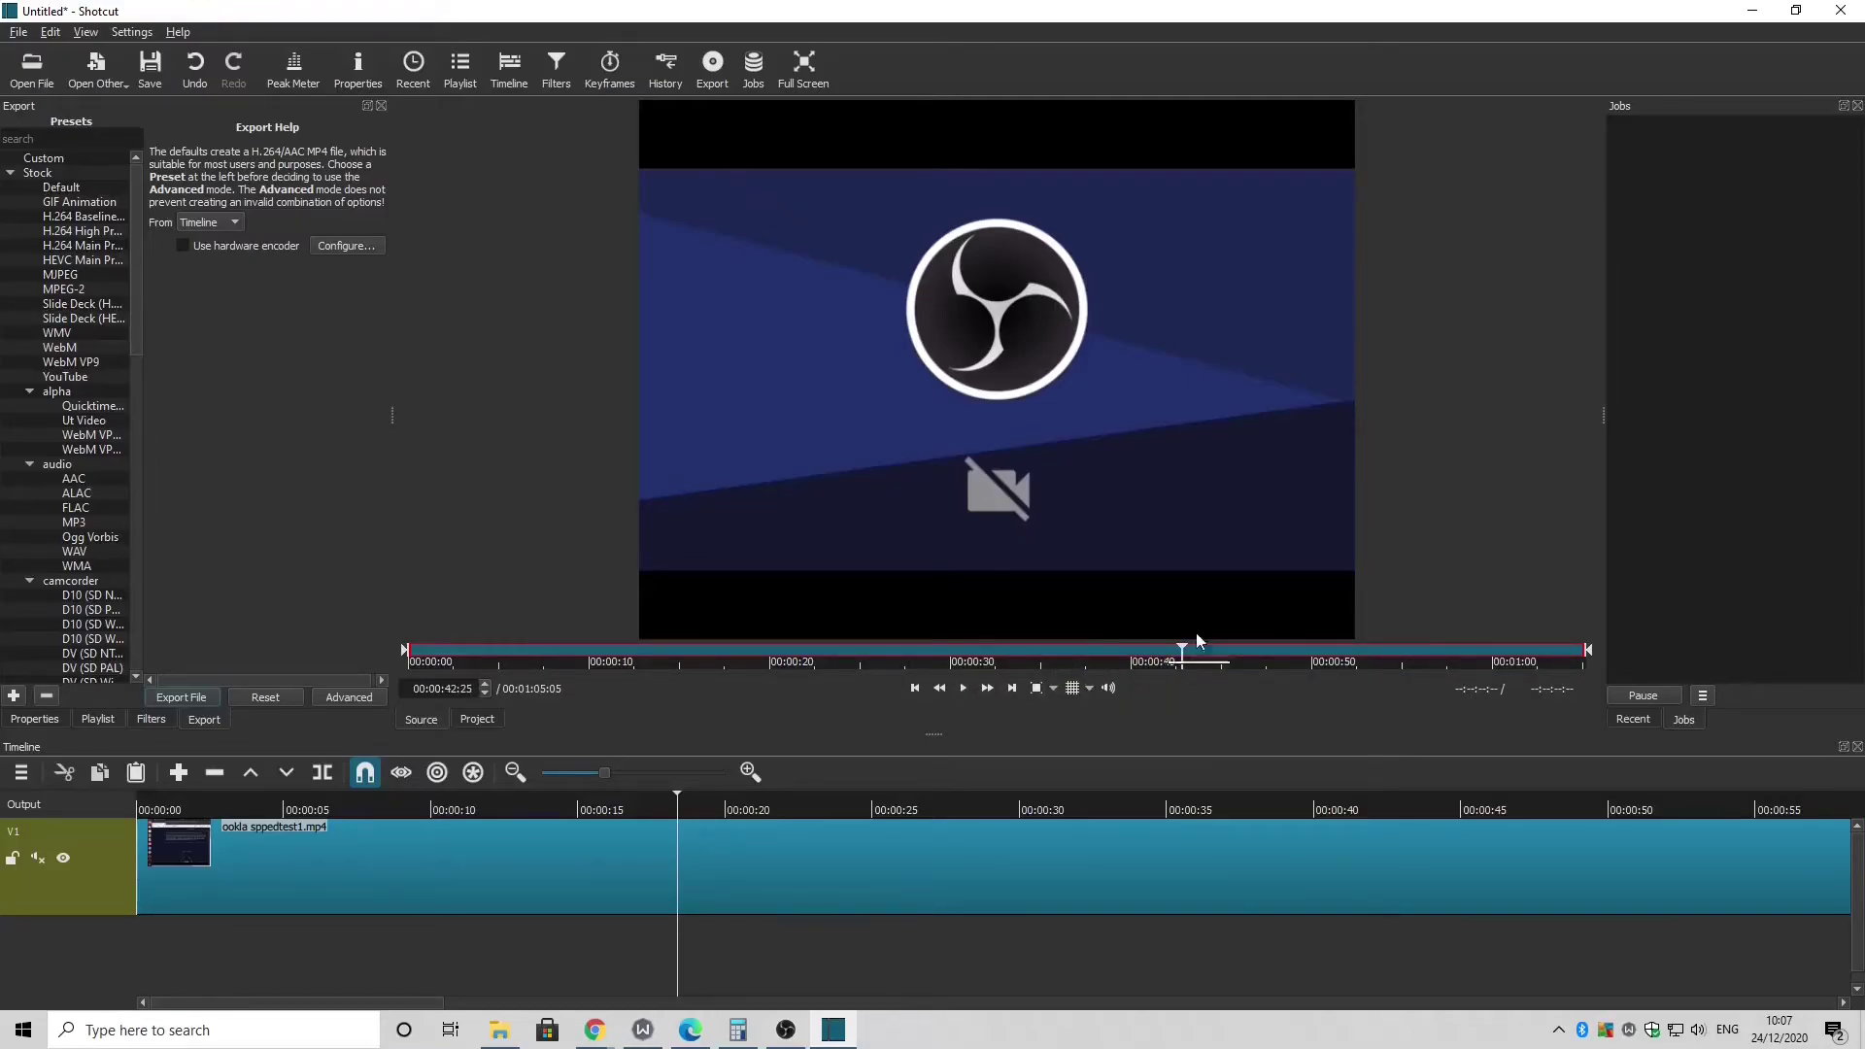
{"action": "left_click", "coordinate": [916, 689]}
Step: Add audio track A1 with the test.mp4 narration and play it with the speedtest video
{"action": "left_click", "coordinate": [21, 773]}
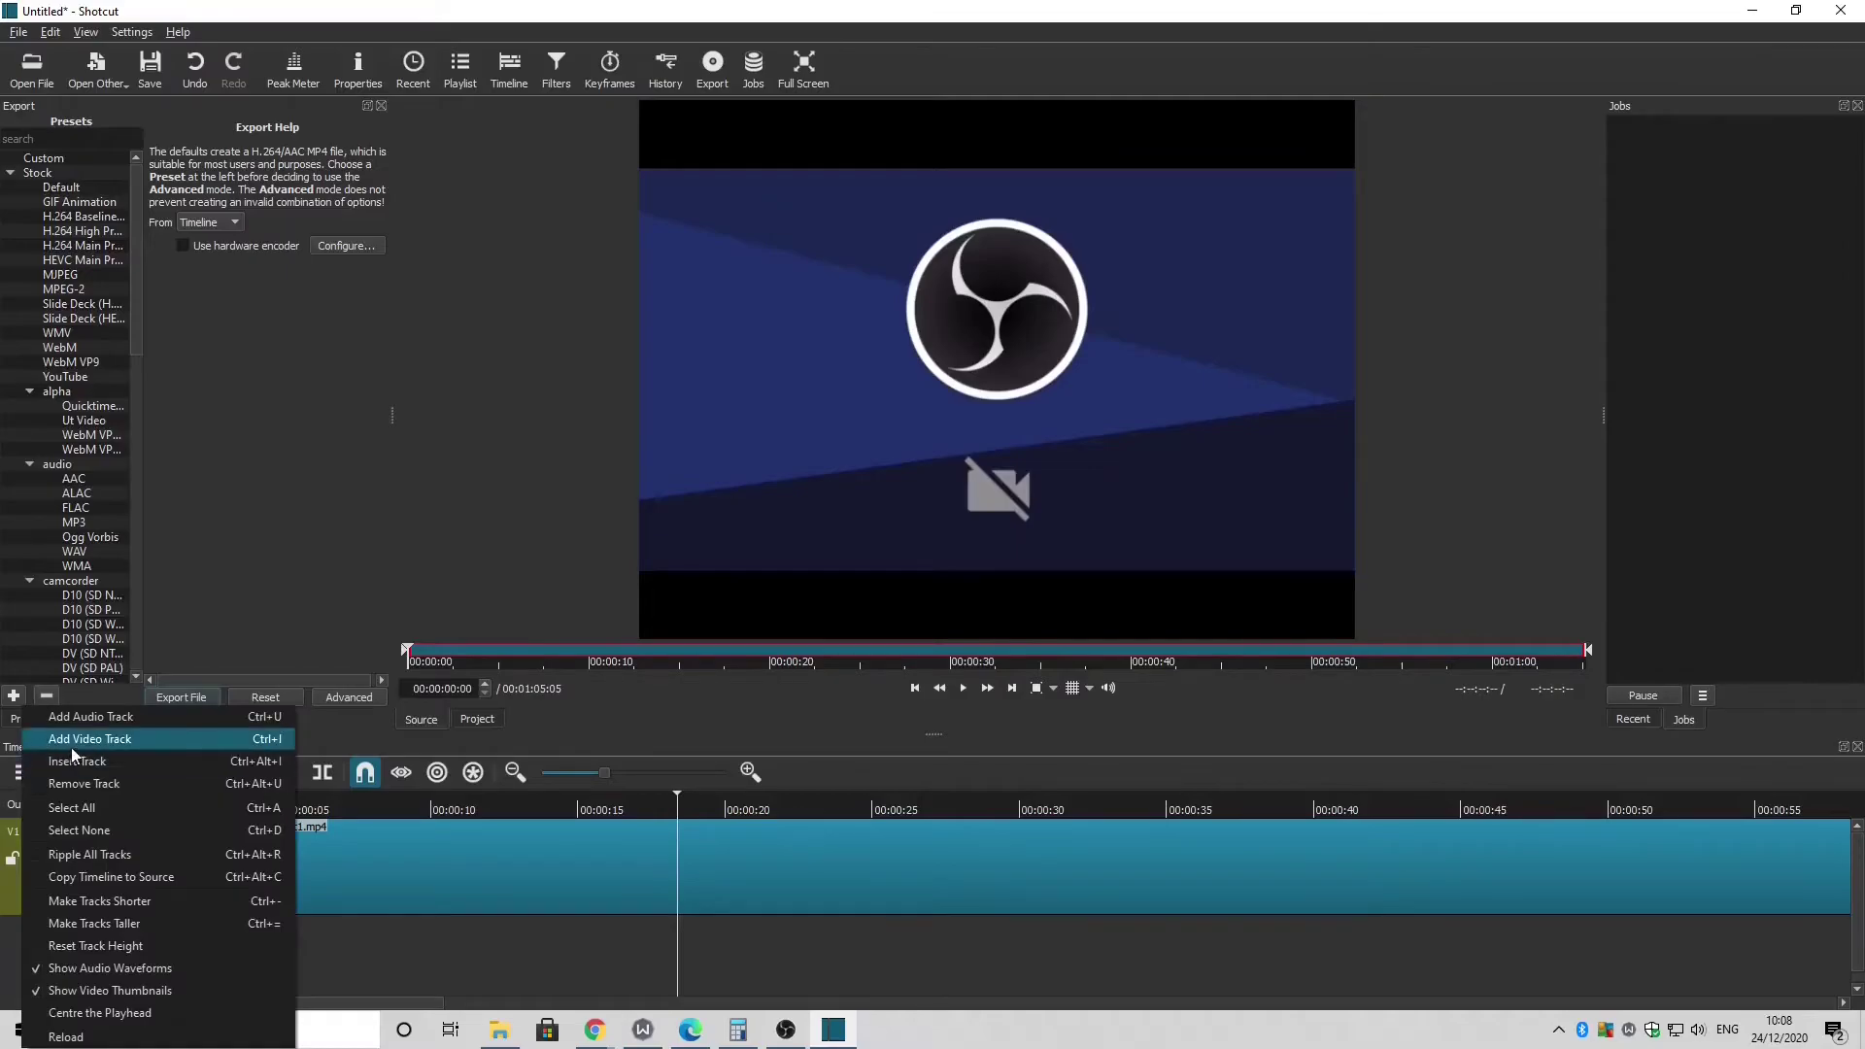
{"action": "left_click", "coordinate": [78, 717]}
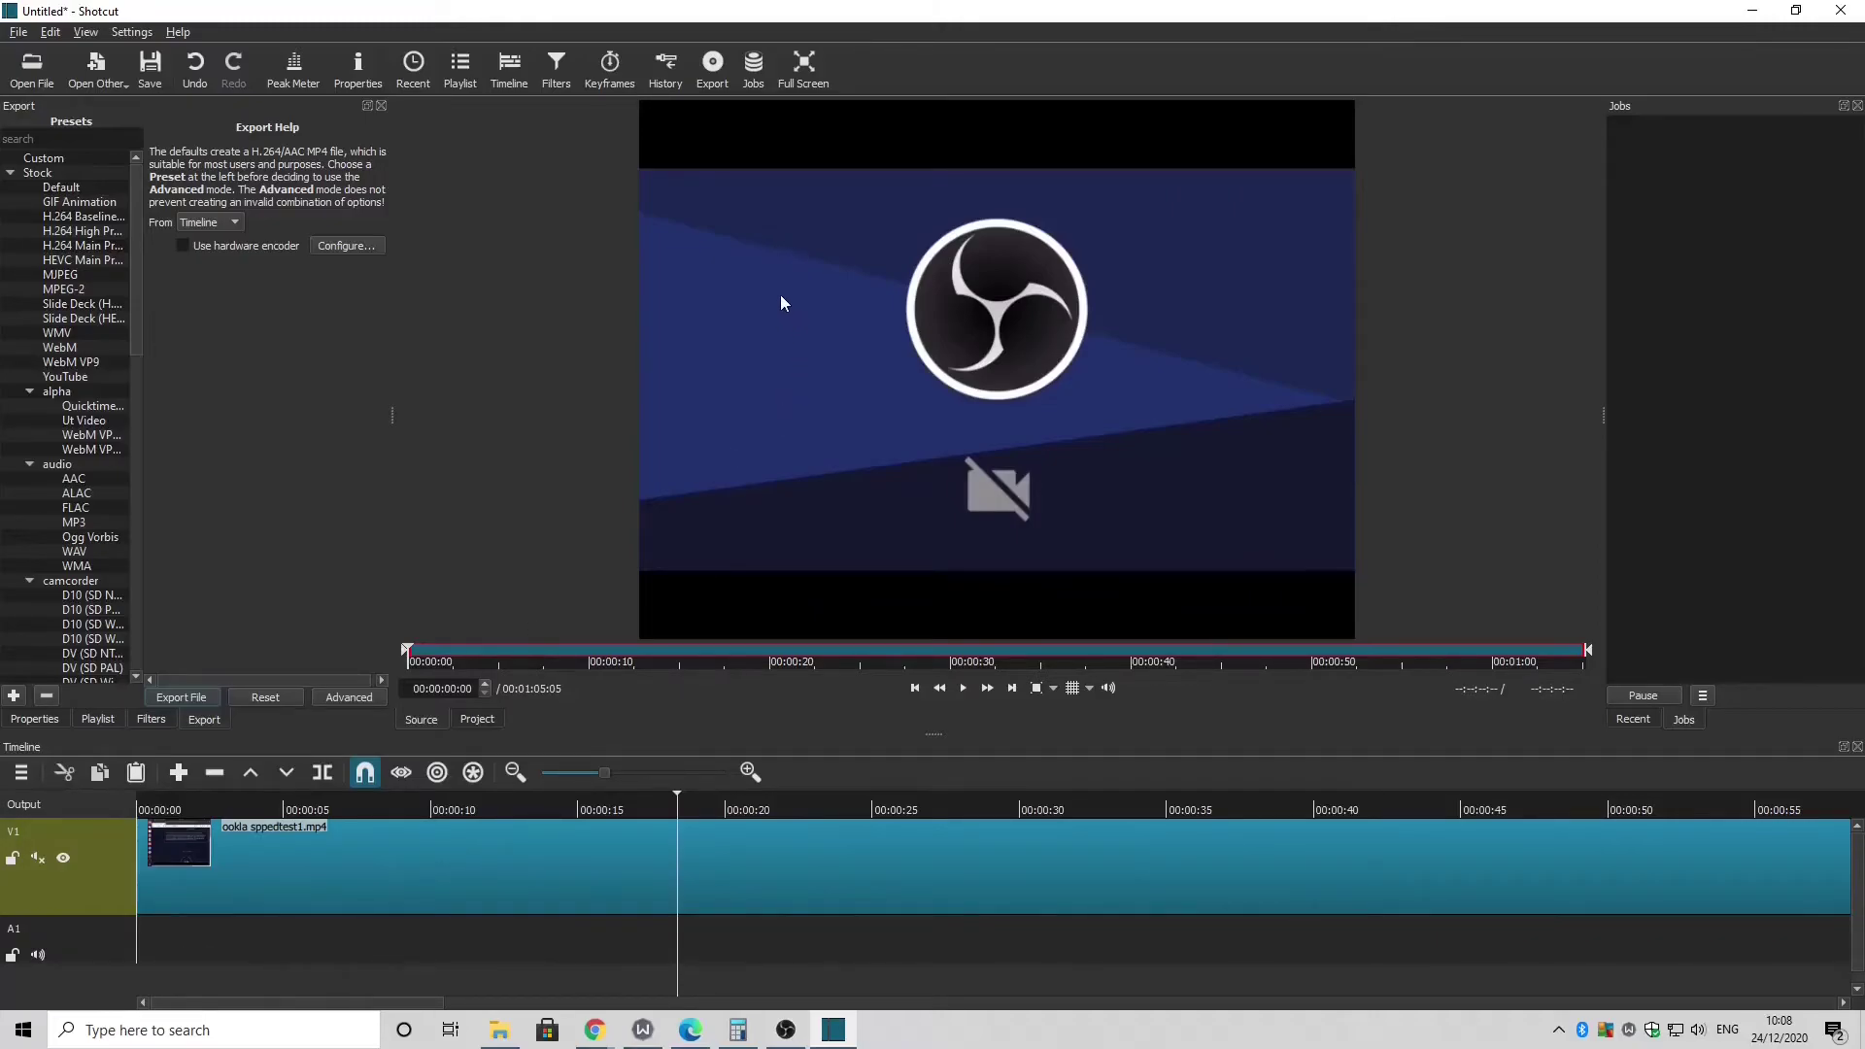
{"action": "left_click_drag", "start_coordinate": [471, 769], "coordinate": [143, 938]}
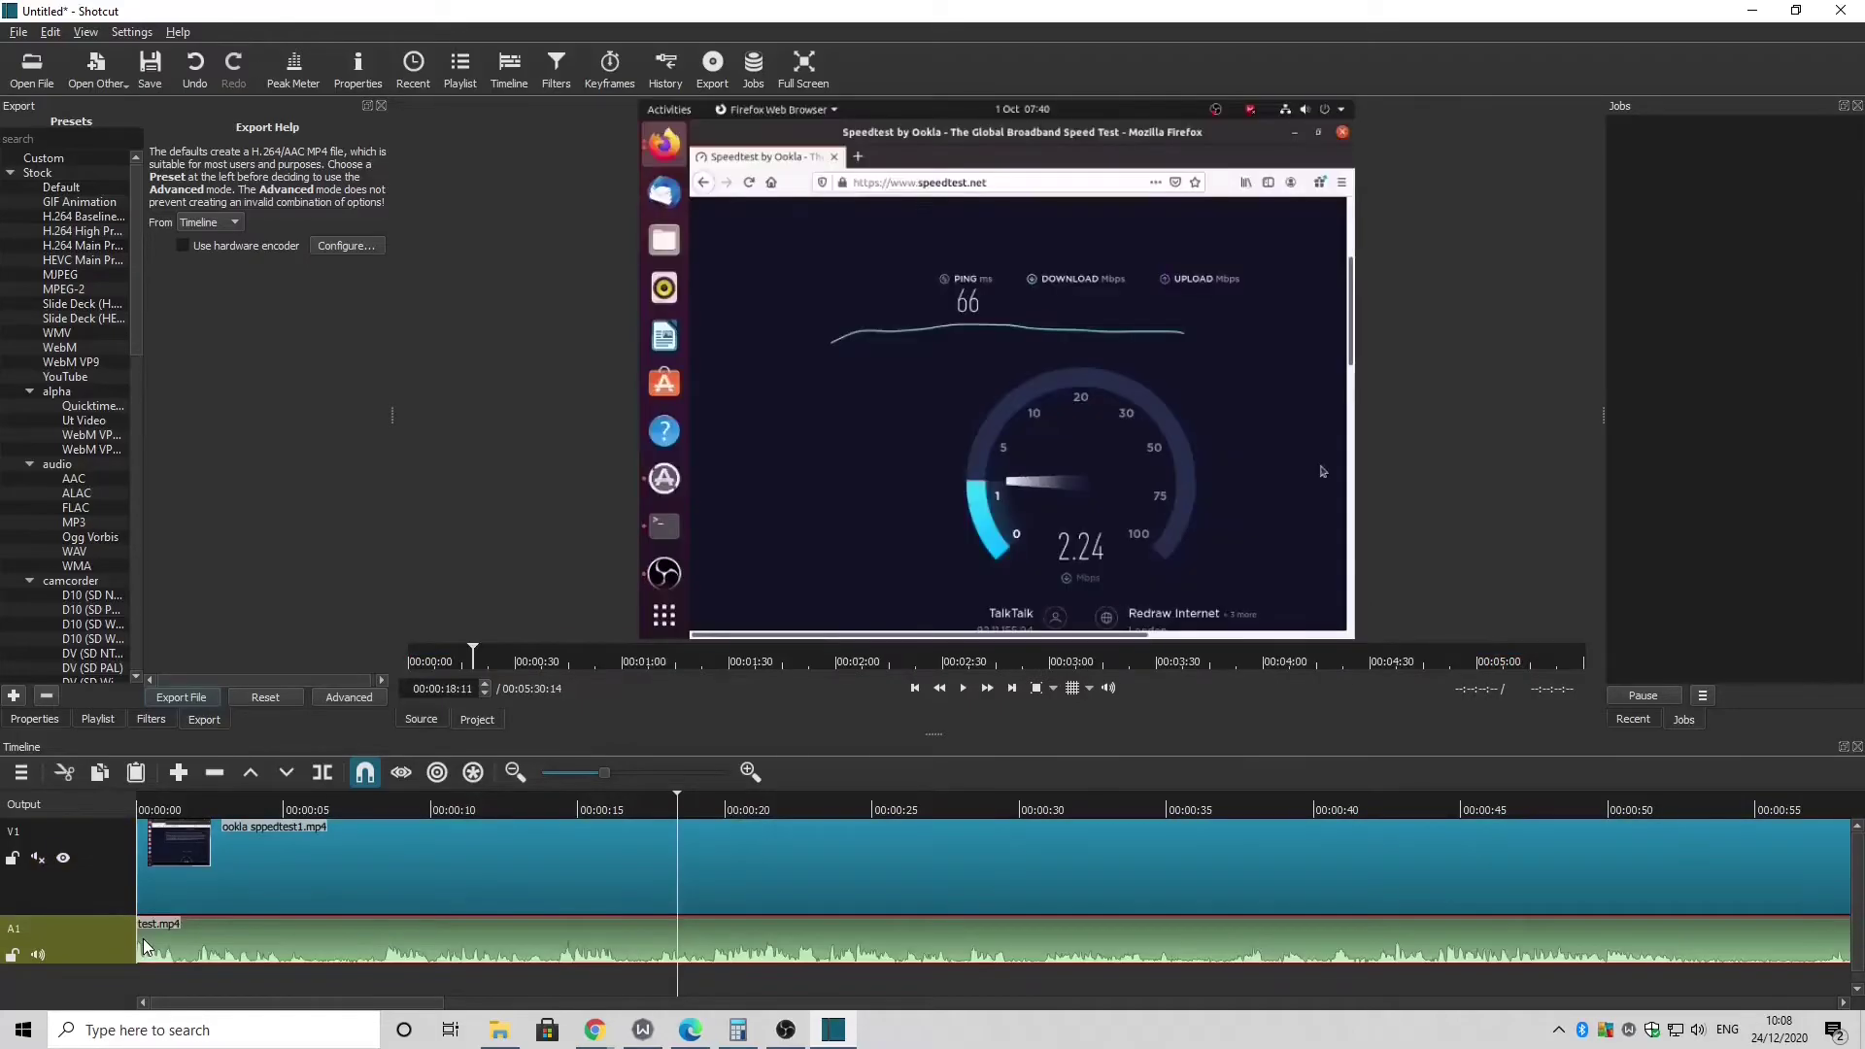
{"action": "left_click", "coordinate": [914, 689]}
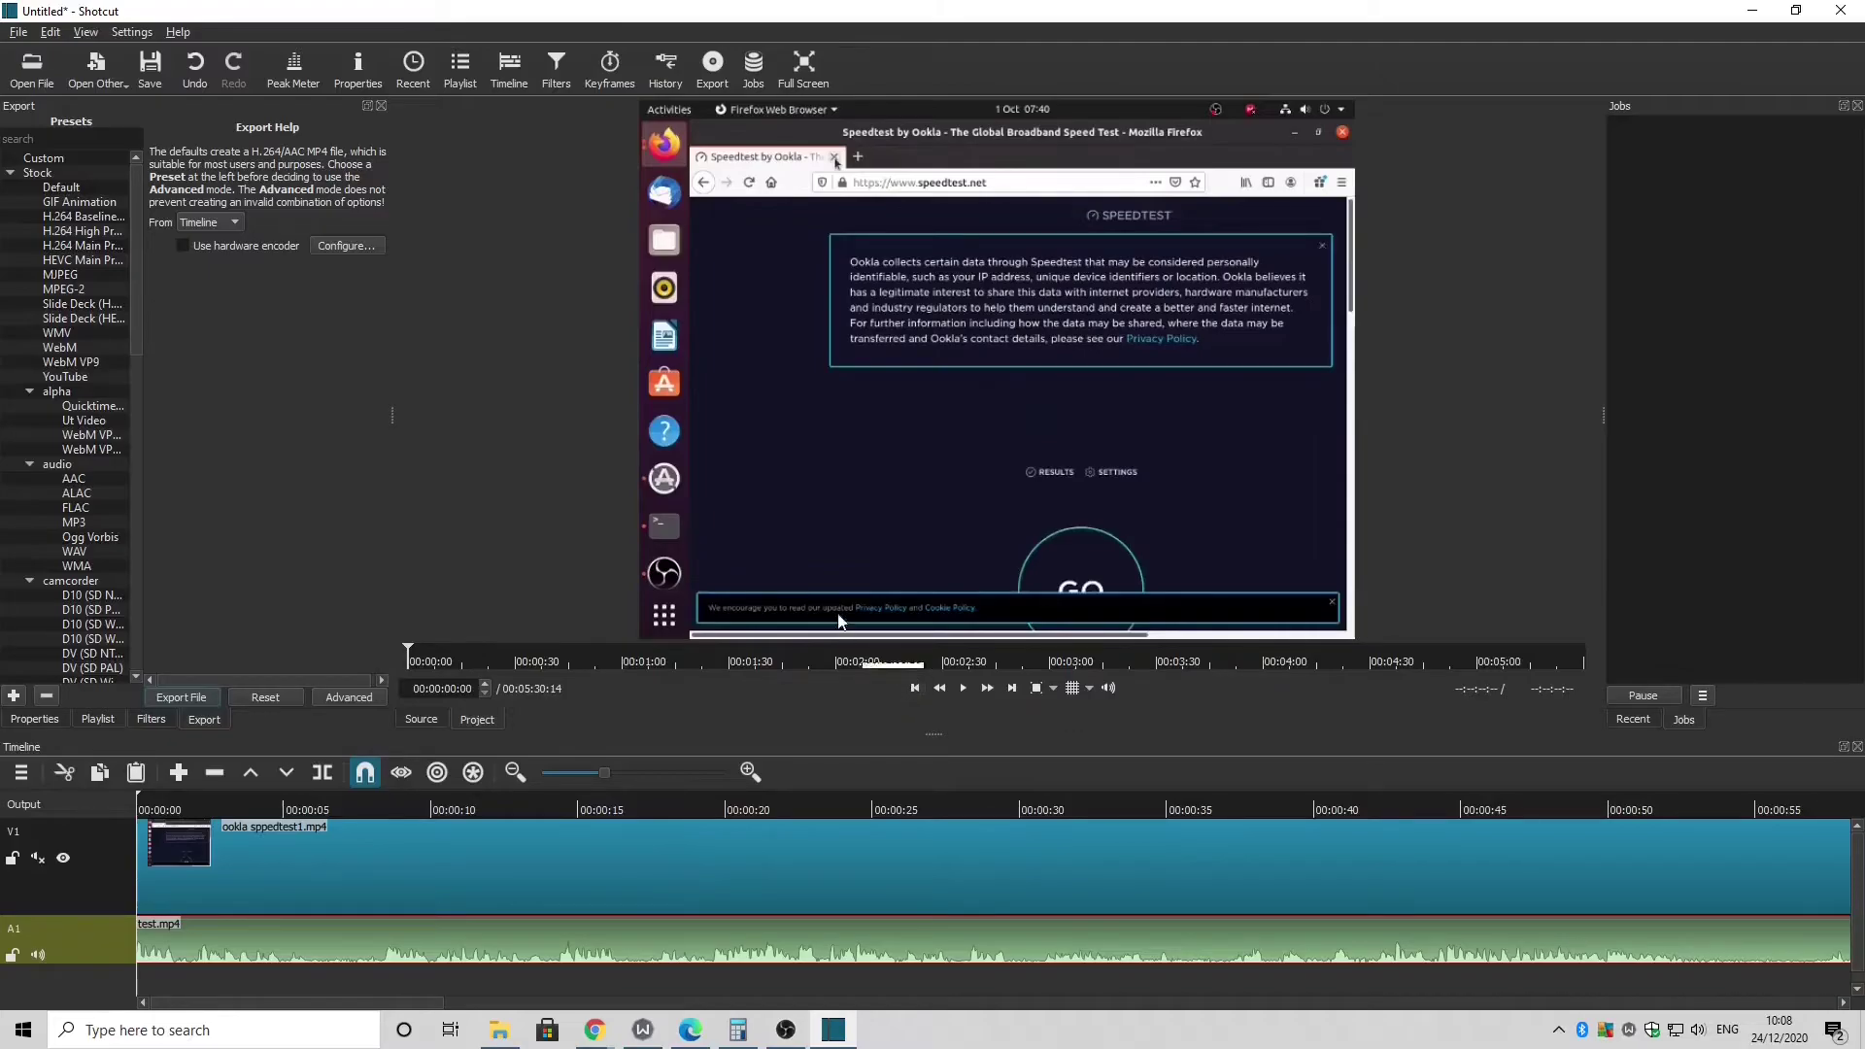
{"action": "left_click", "coordinate": [964, 688]}
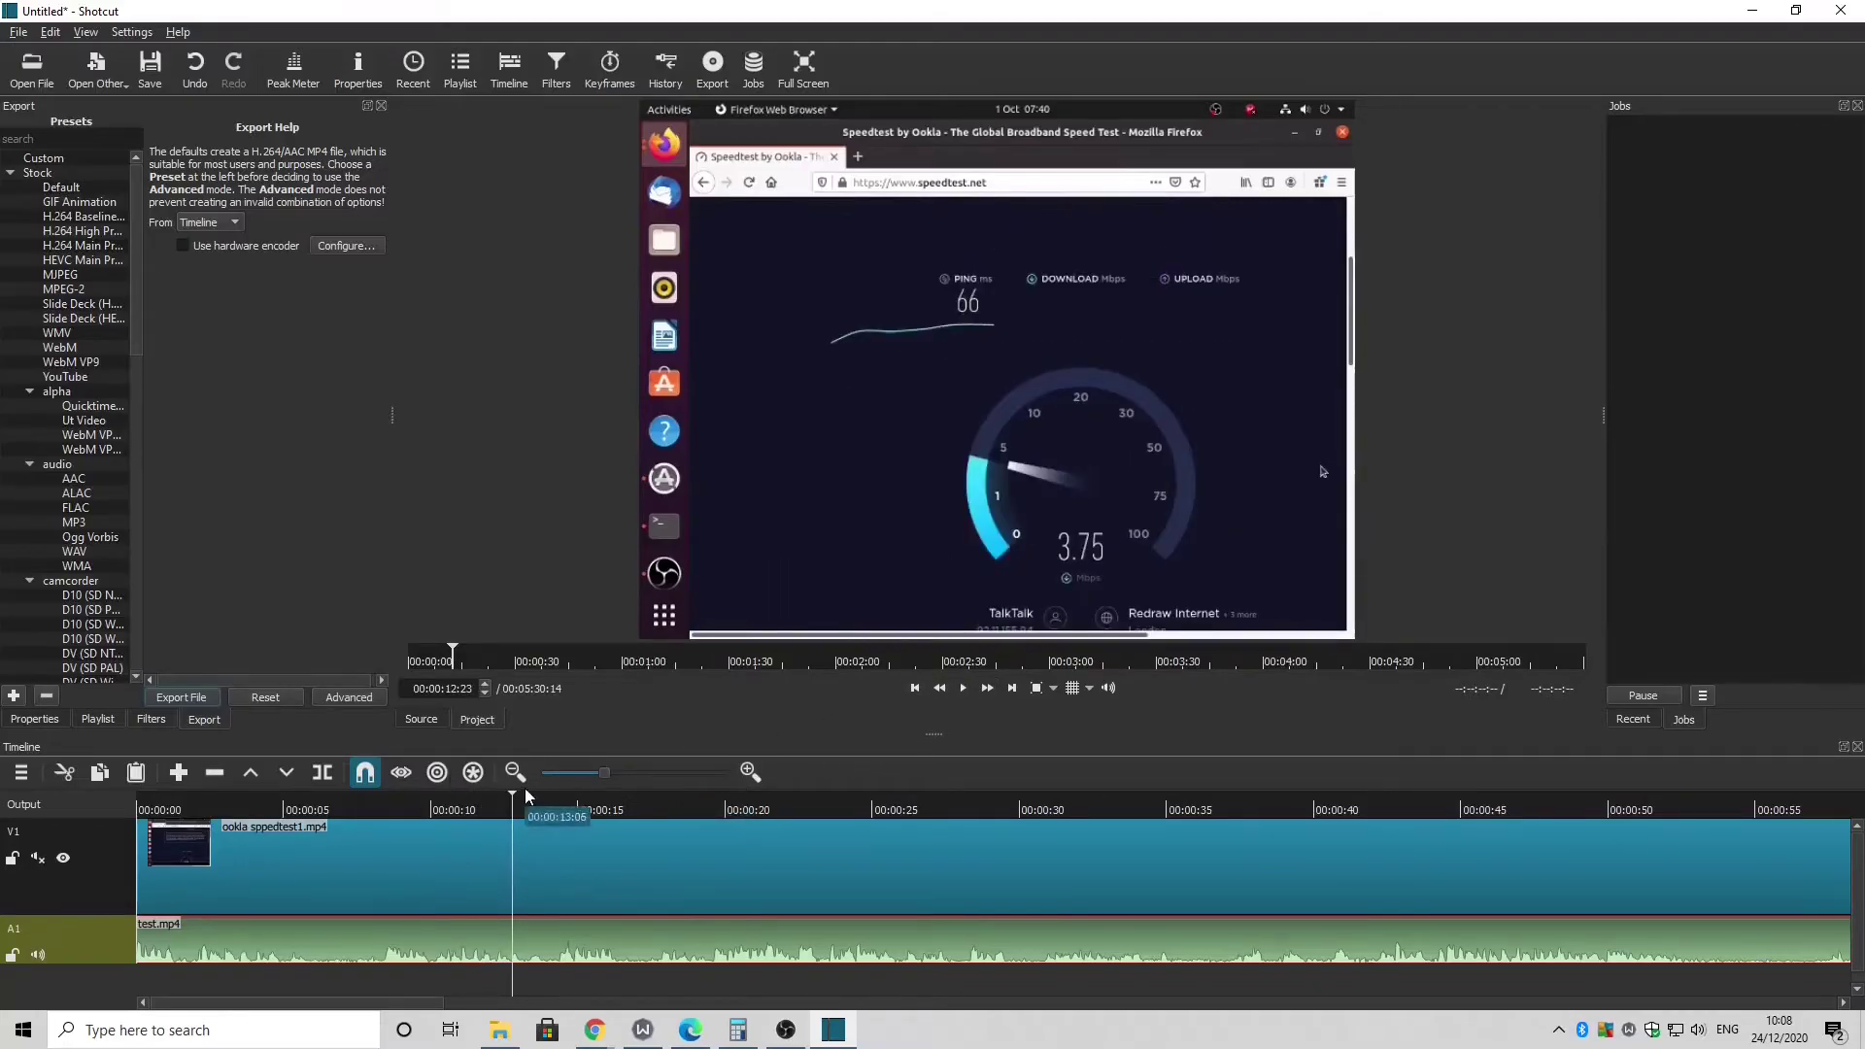
Step: Select the test.mp4 narration clip on A1 and split it at the playhead where the gap begins
{"action": "left_click_drag", "start_coordinate": [510, 790], "coordinate": [124, 810]}
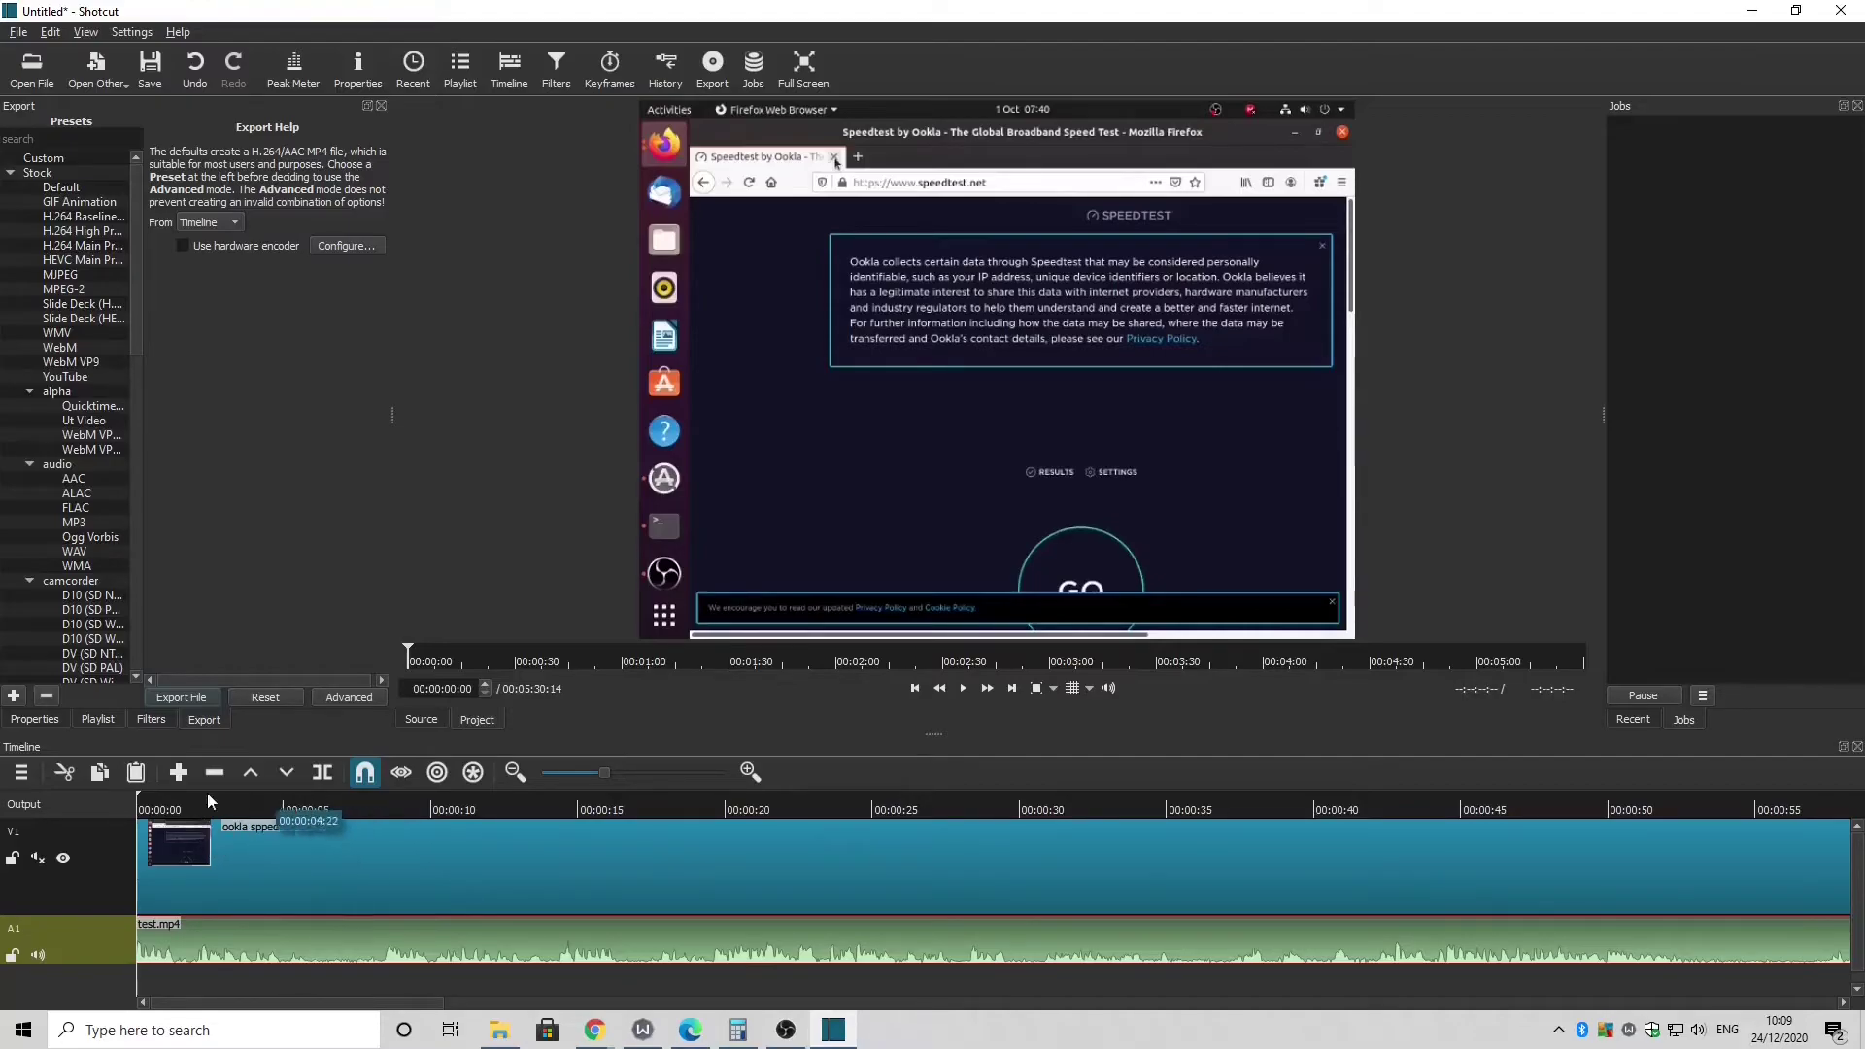
{"action": "left_click_drag", "start_coordinate": [138, 793], "coordinate": [307, 816]}
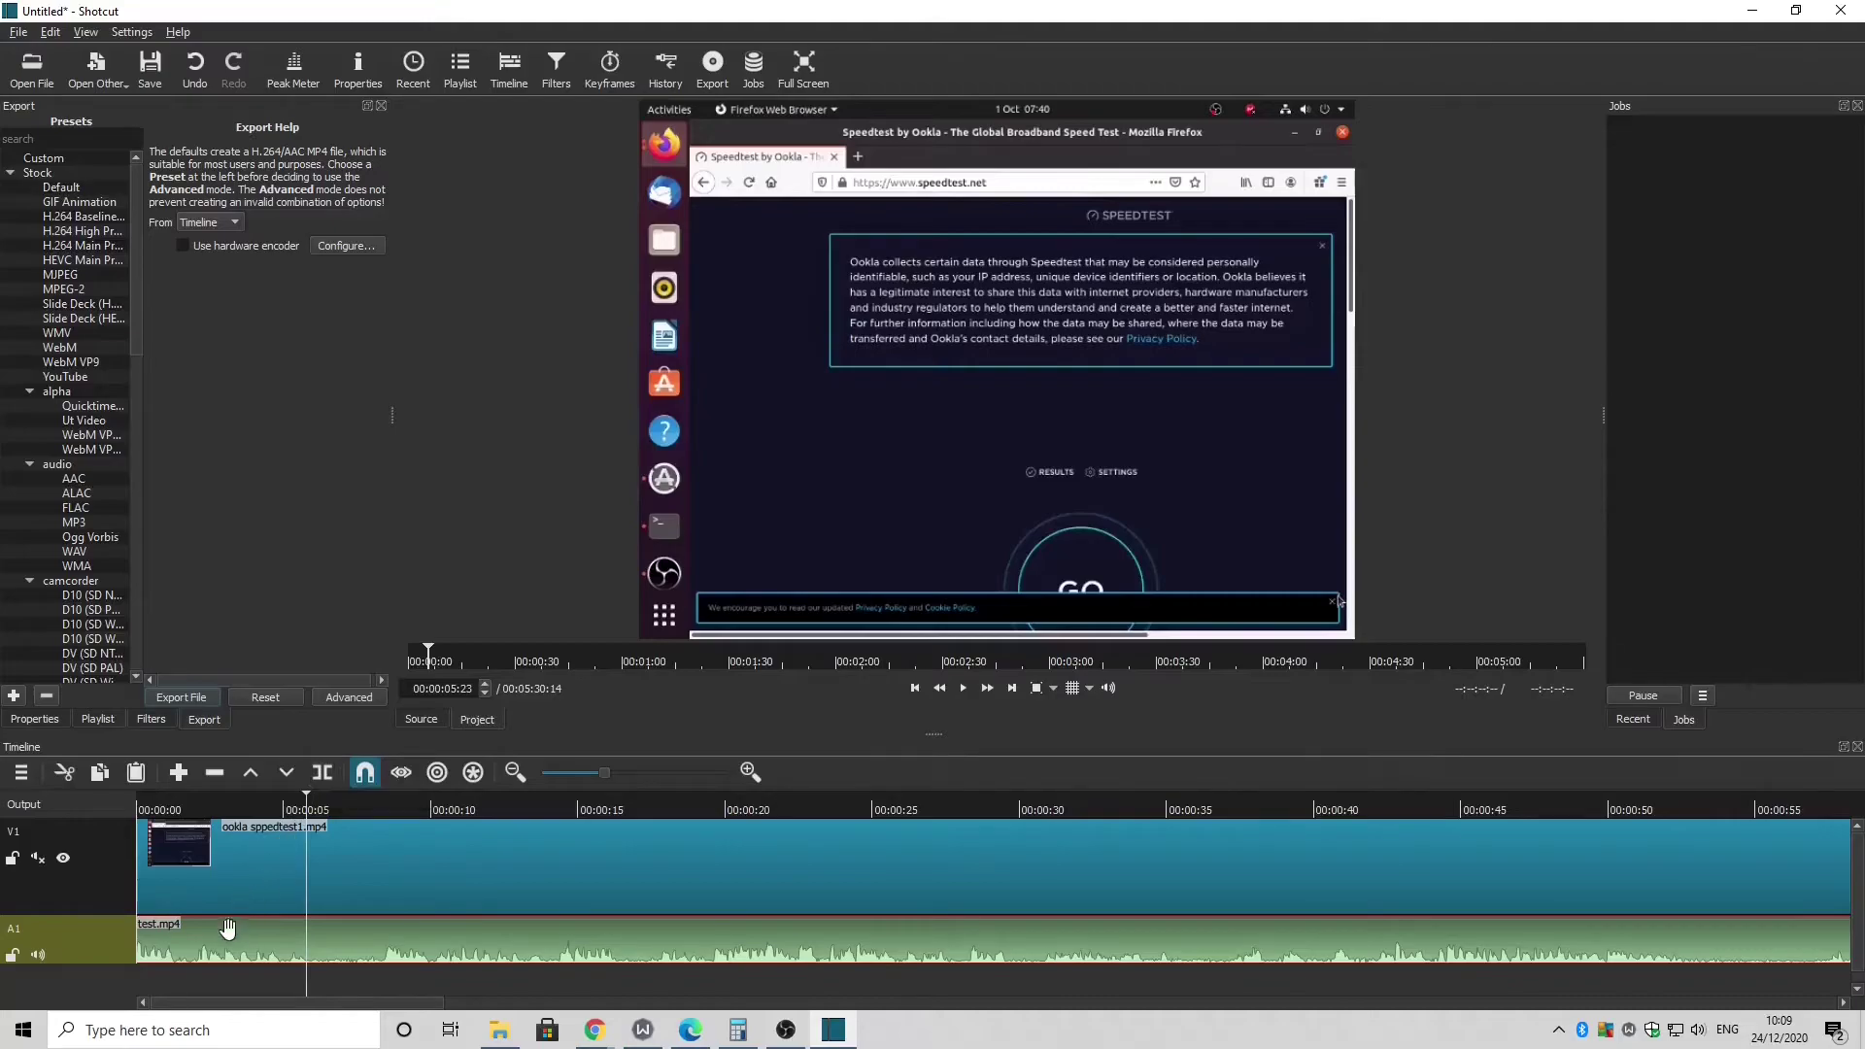
{"action": "left_click", "coordinate": [357, 853]}
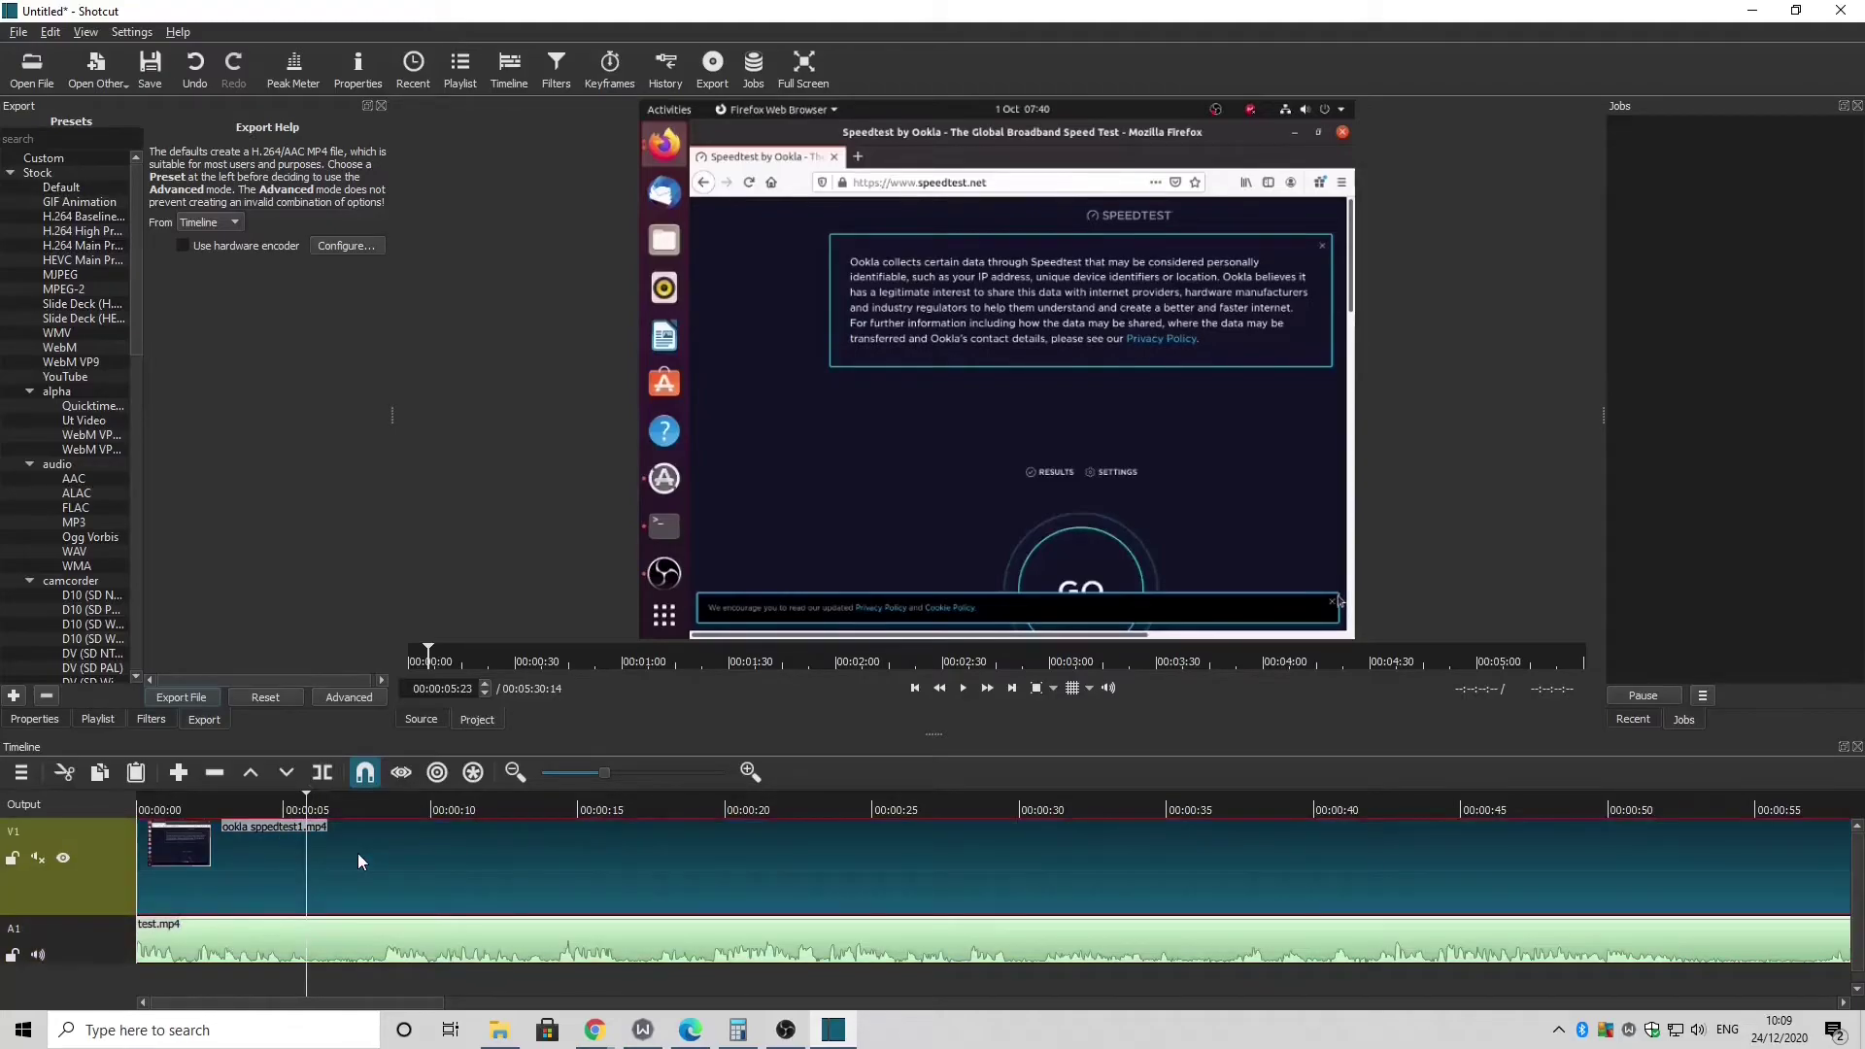
{"action": "left_click", "coordinate": [354, 938]}
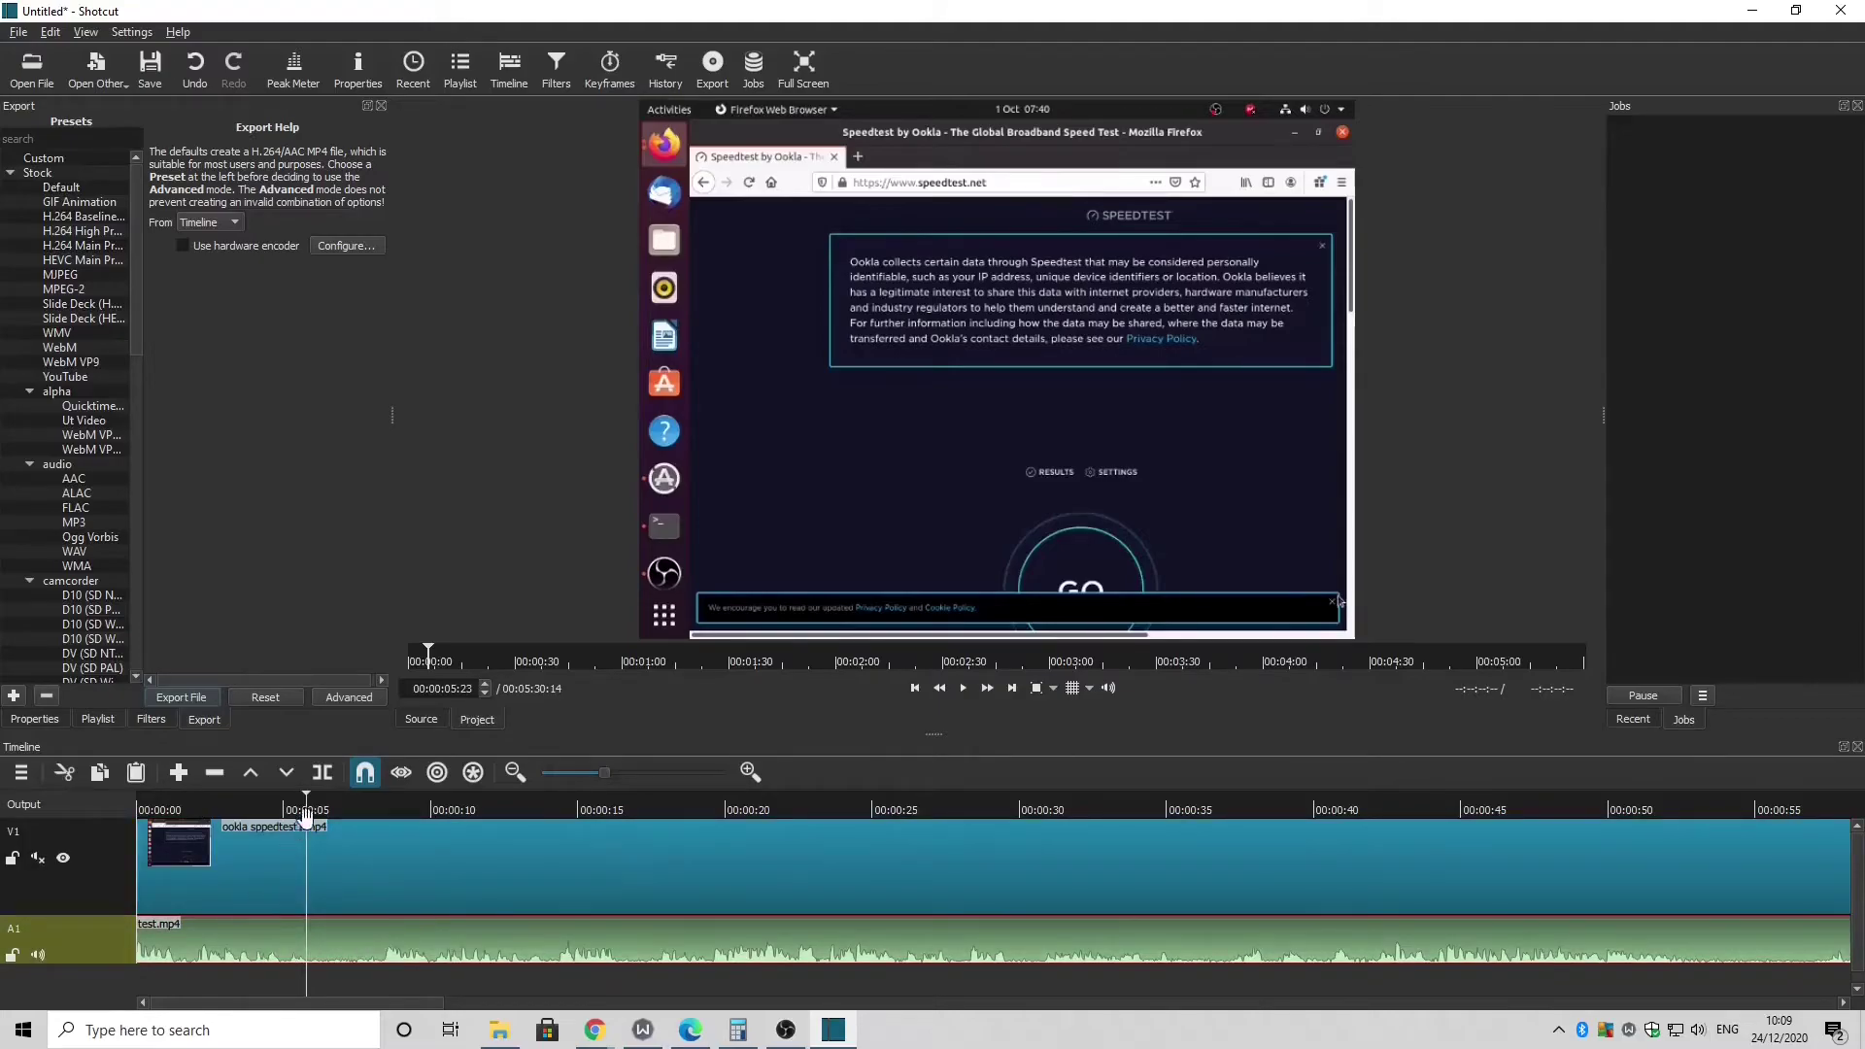
{"action": "left_click", "coordinate": [322, 774]}
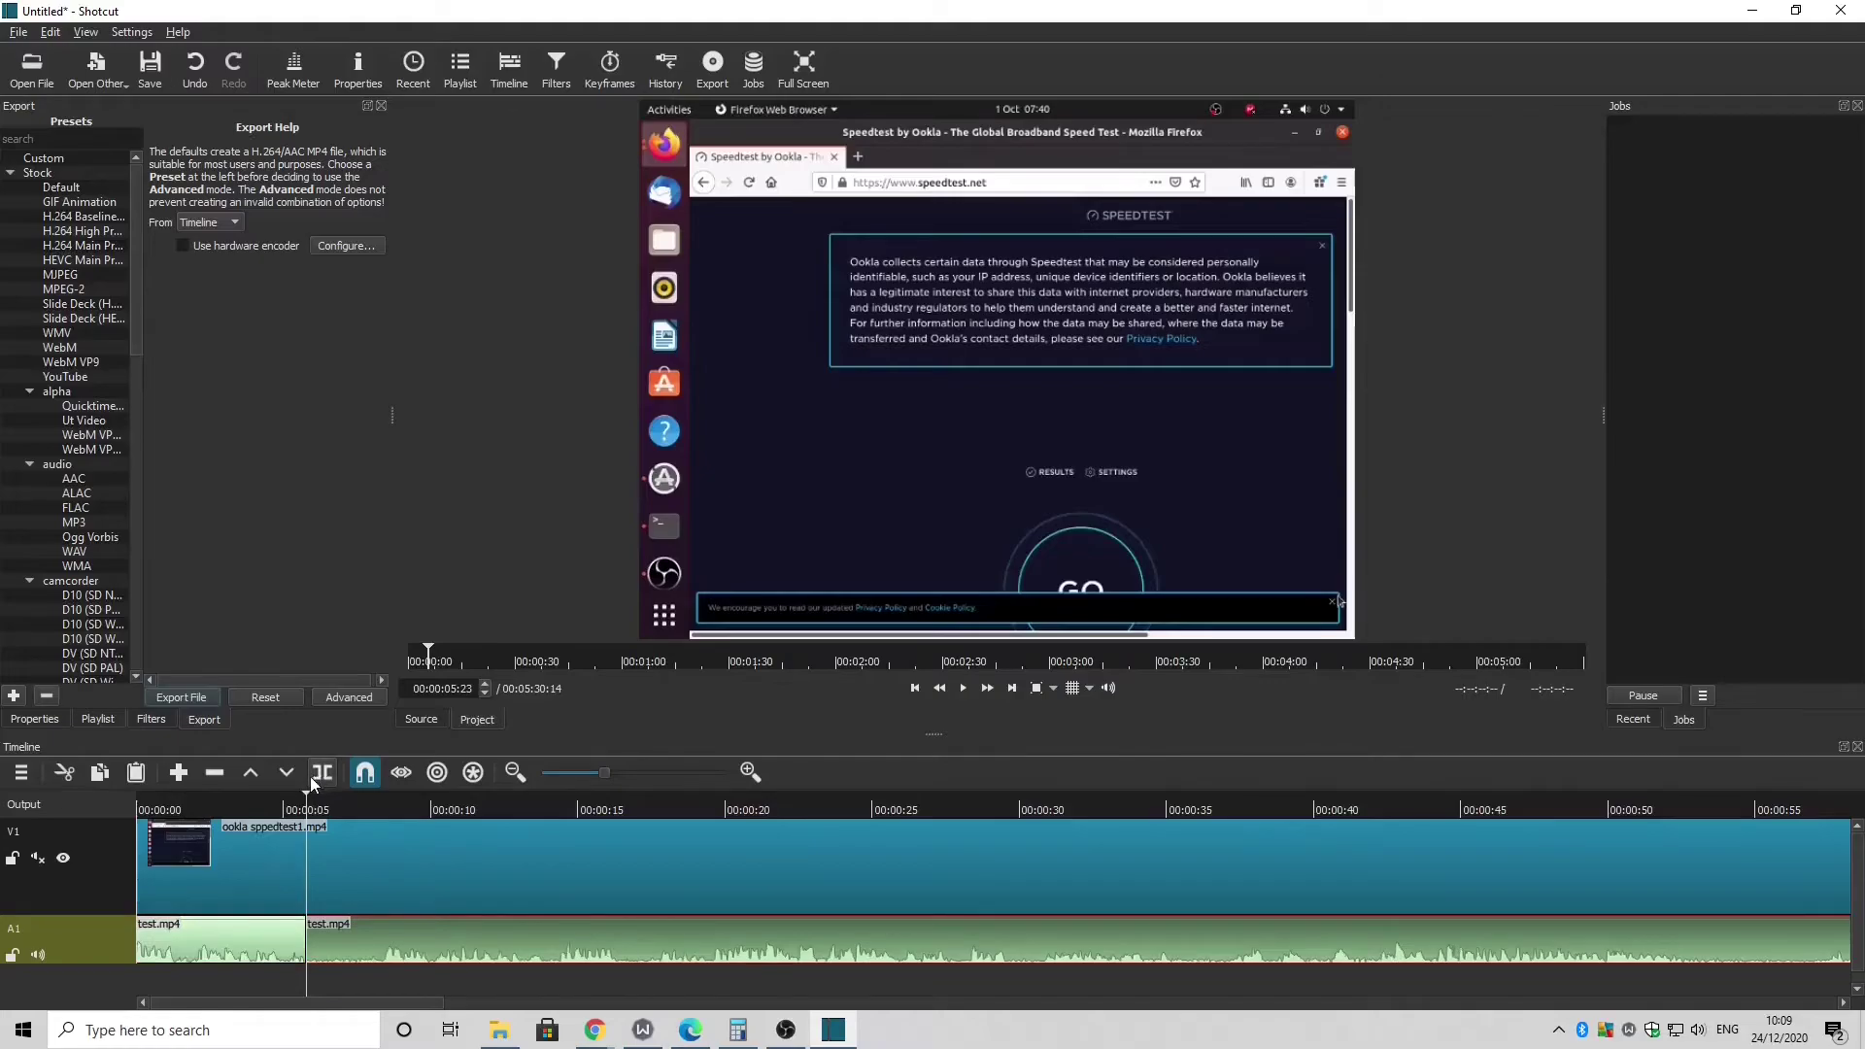
Step: Split the narration again at 00:00:08:02 and ripple-cut the middle piece to close the gap
{"action": "left_click_drag", "start_coordinate": [312, 802], "coordinate": [375, 808]}
{"action": "left_click", "coordinate": [323, 772]}
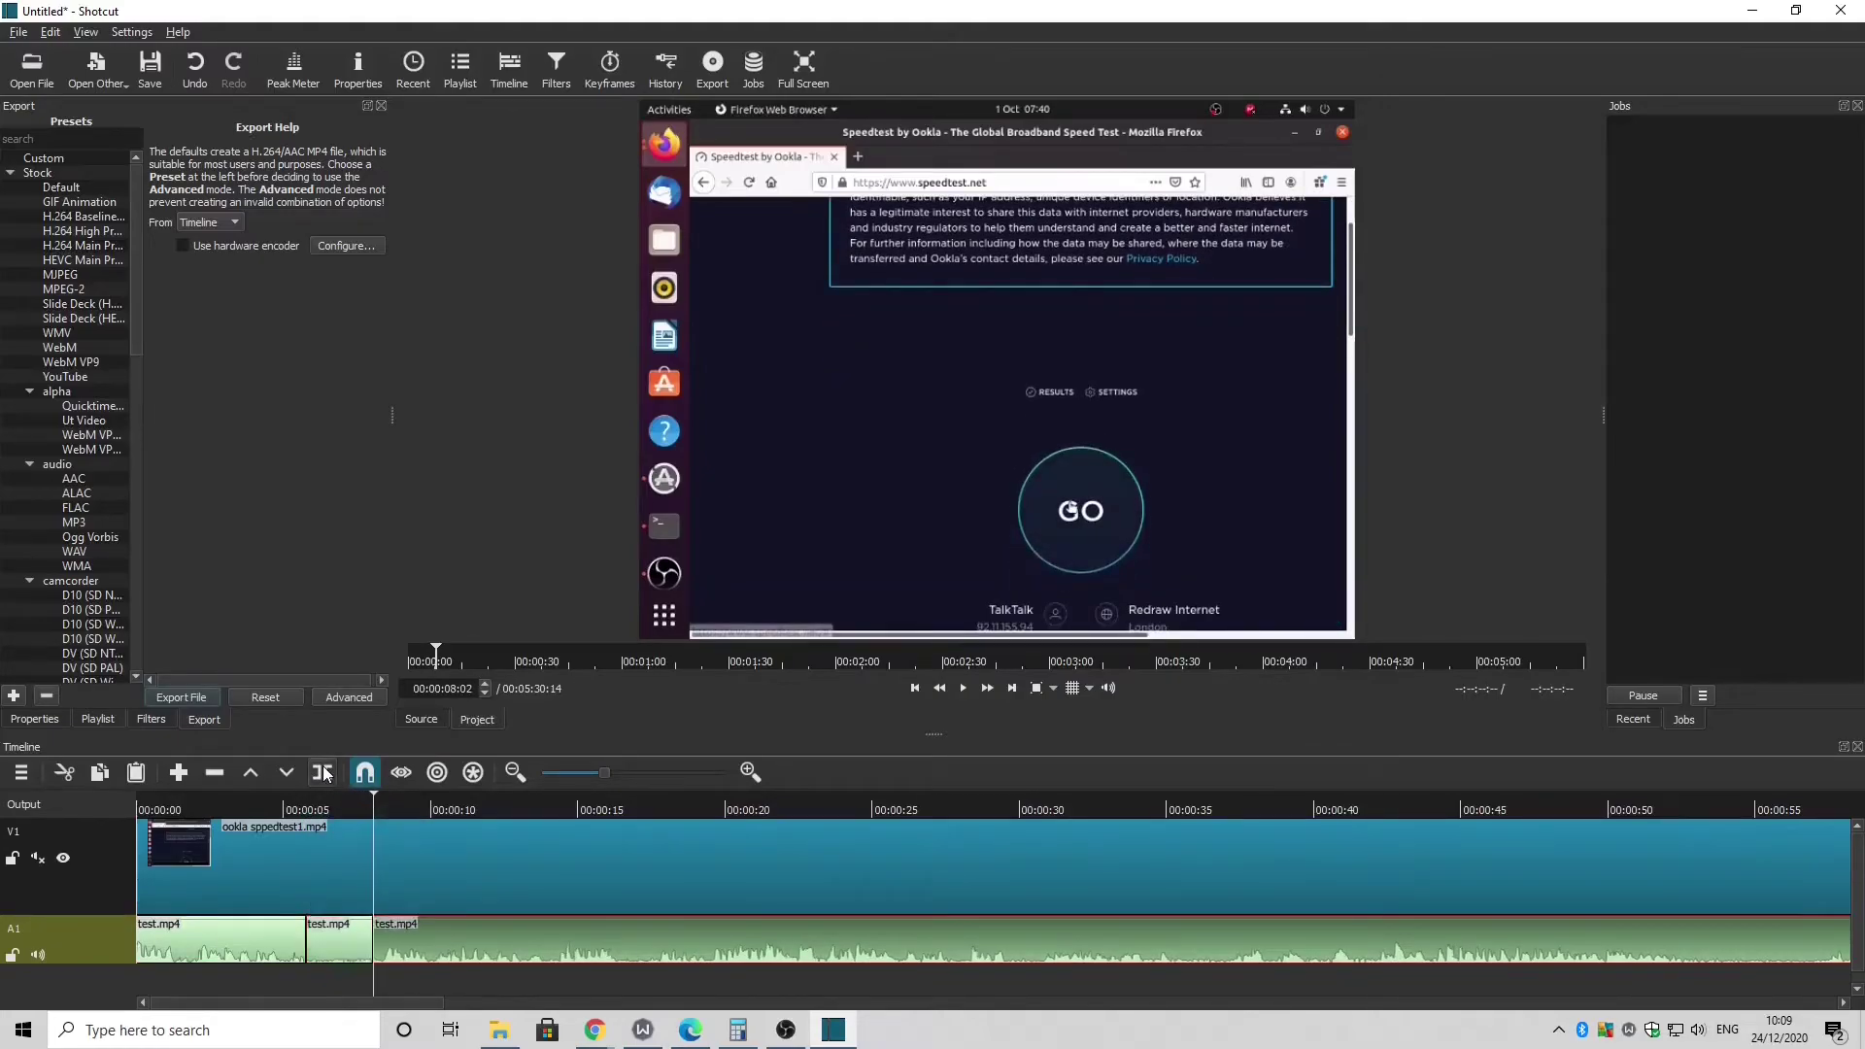
{"action": "right_click", "coordinate": [325, 940]}
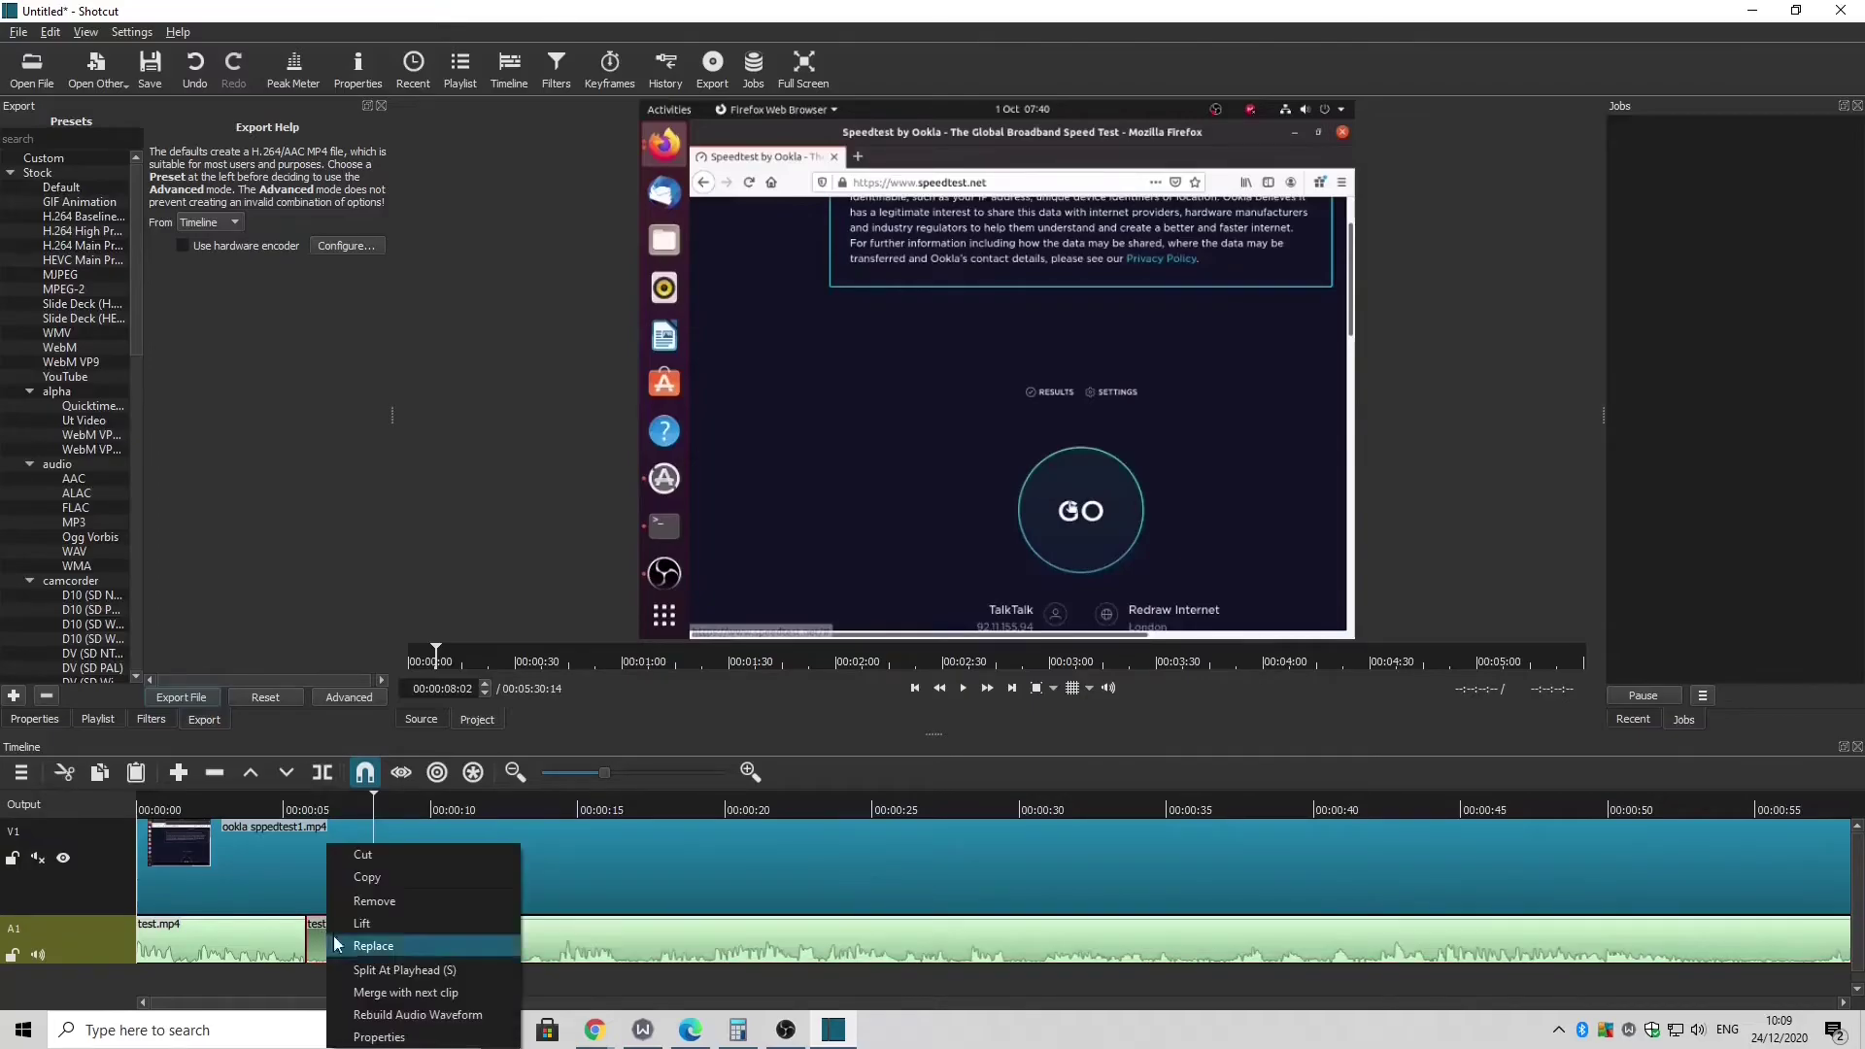
{"action": "left_click", "coordinate": [371, 853]}
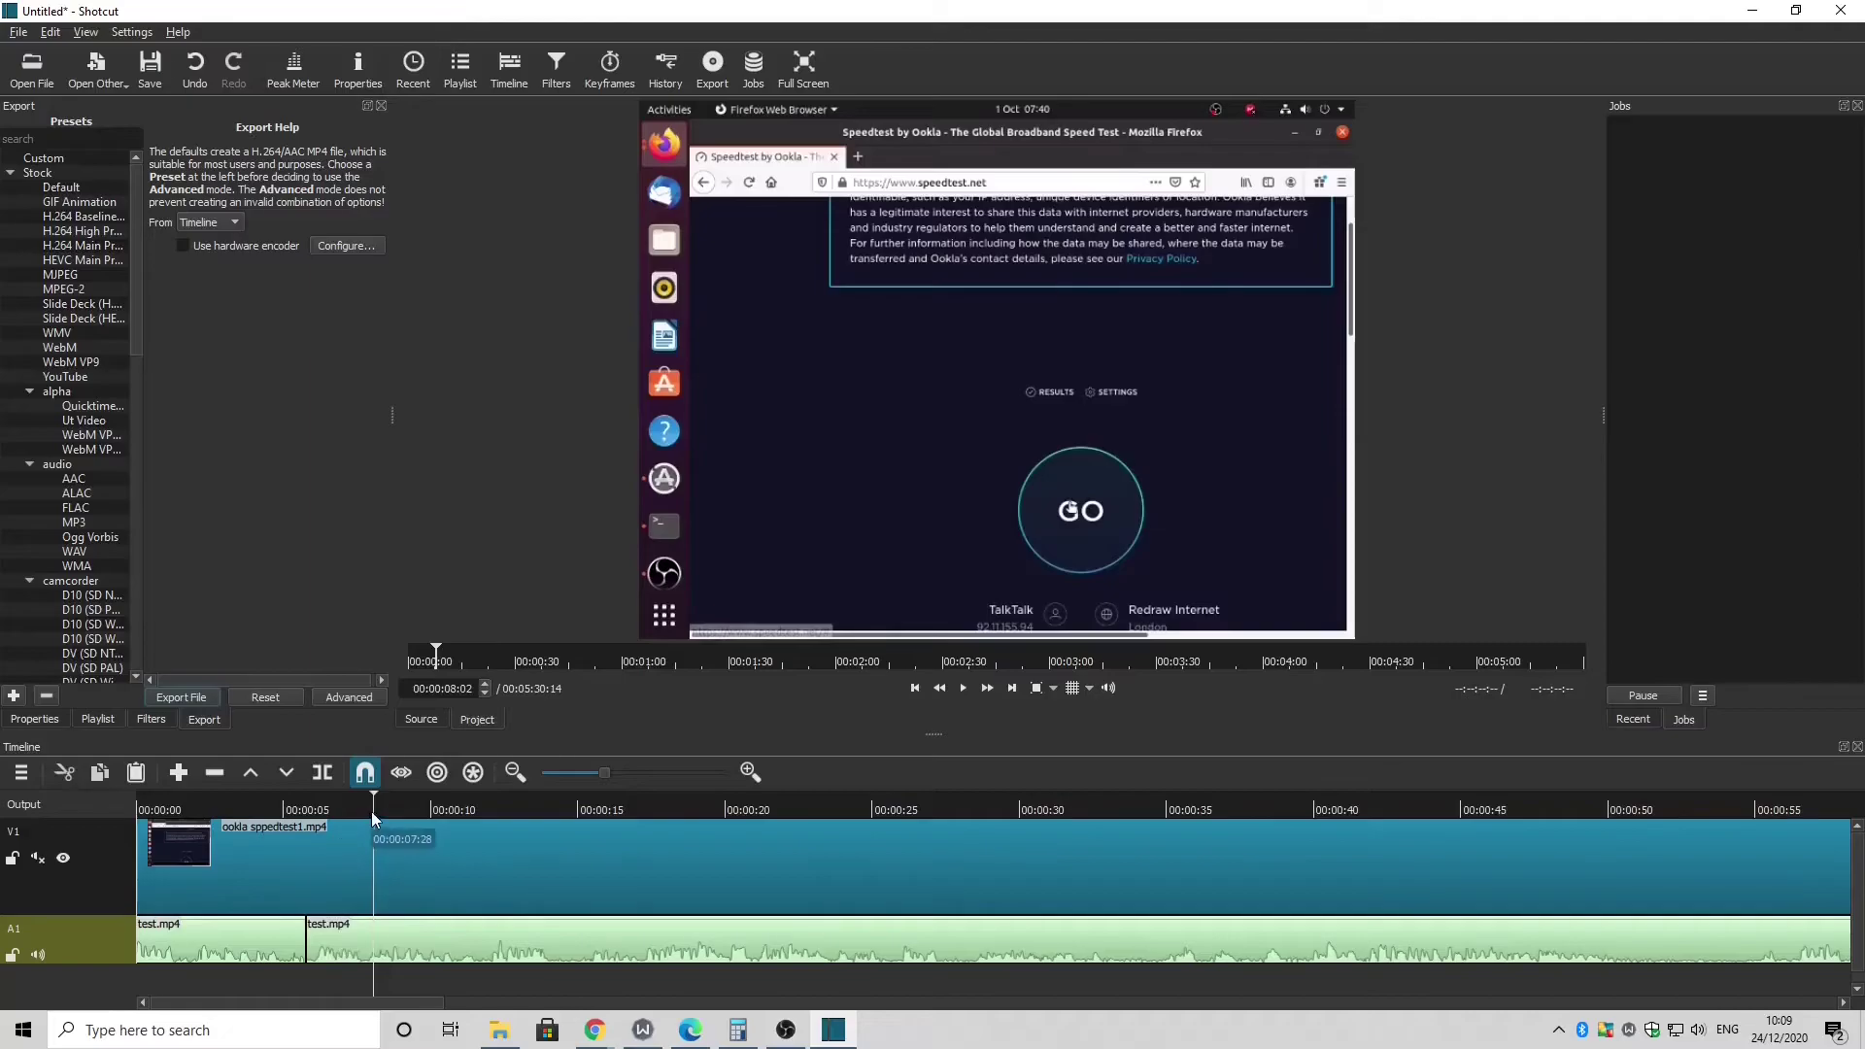
{"action": "left_click_drag", "start_coordinate": [371, 795], "coordinate": [254, 810]}
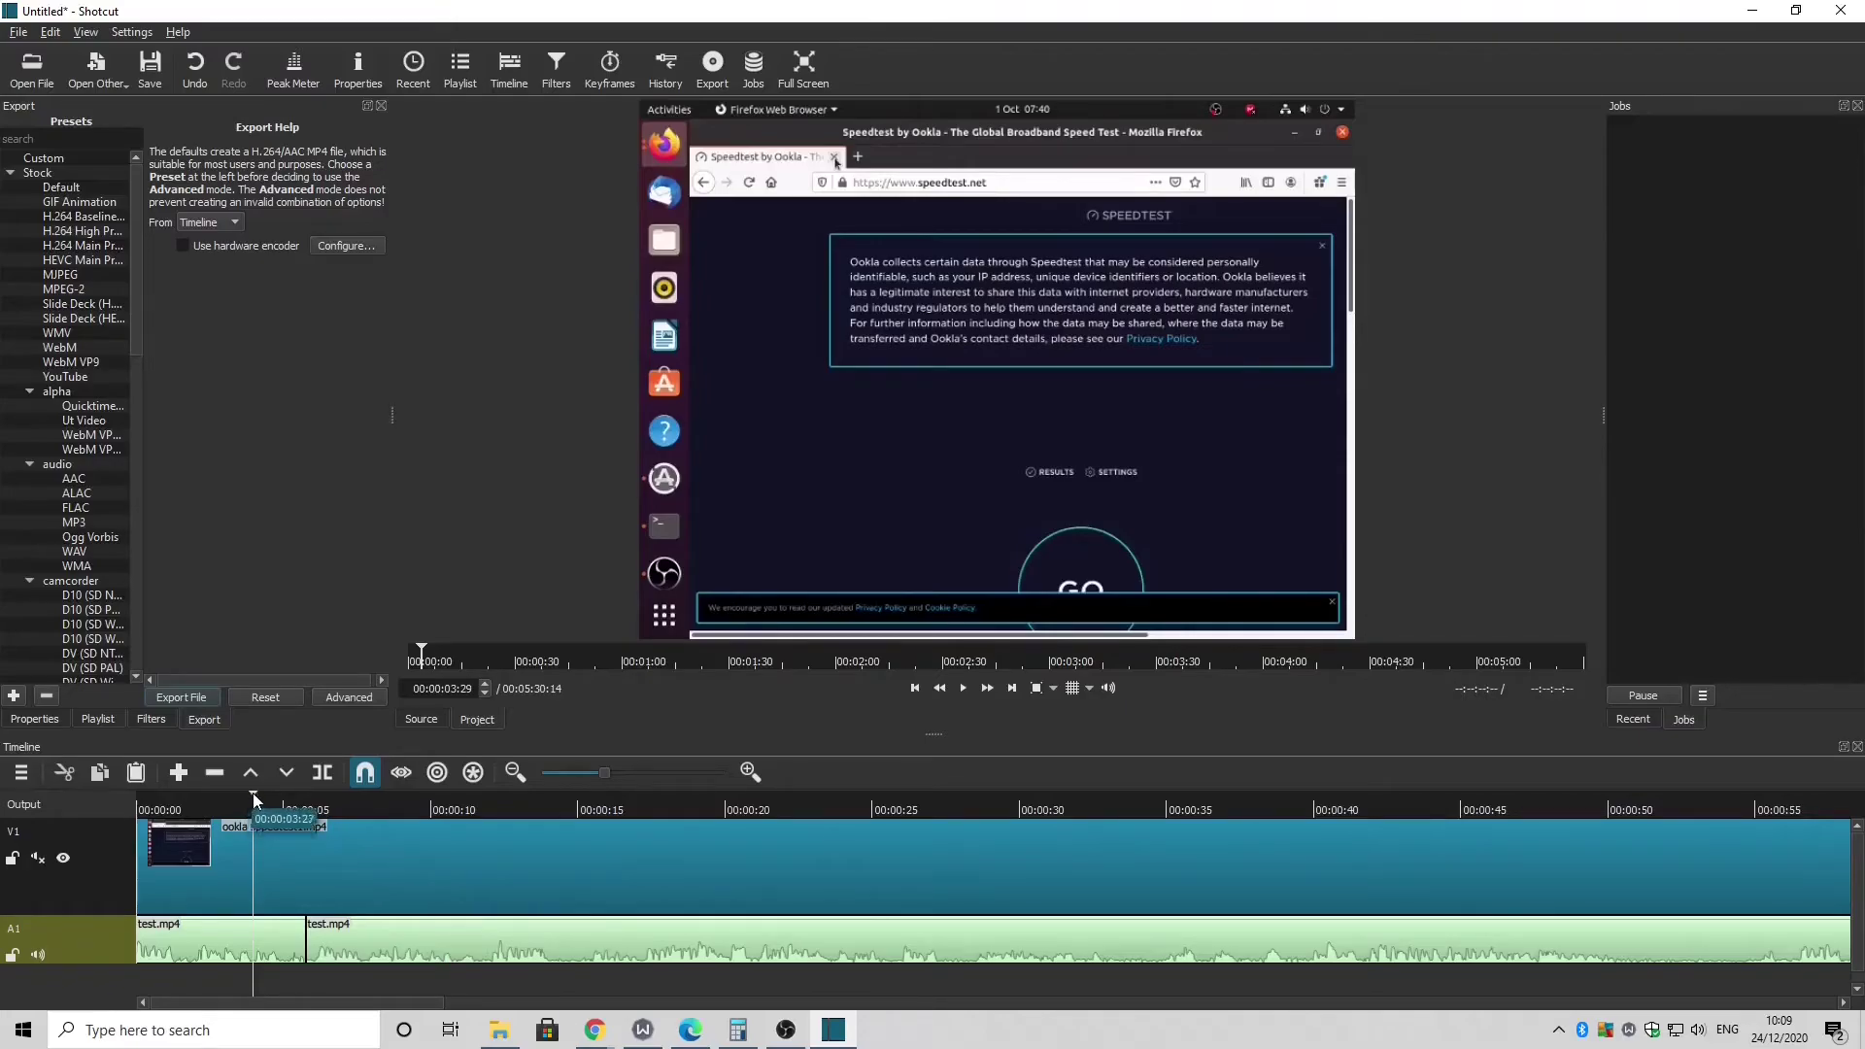
{"action": "left_click", "coordinate": [311, 810]}
{"action": "left_click_drag", "start_coordinate": [340, 802], "coordinate": [1715, 841]}
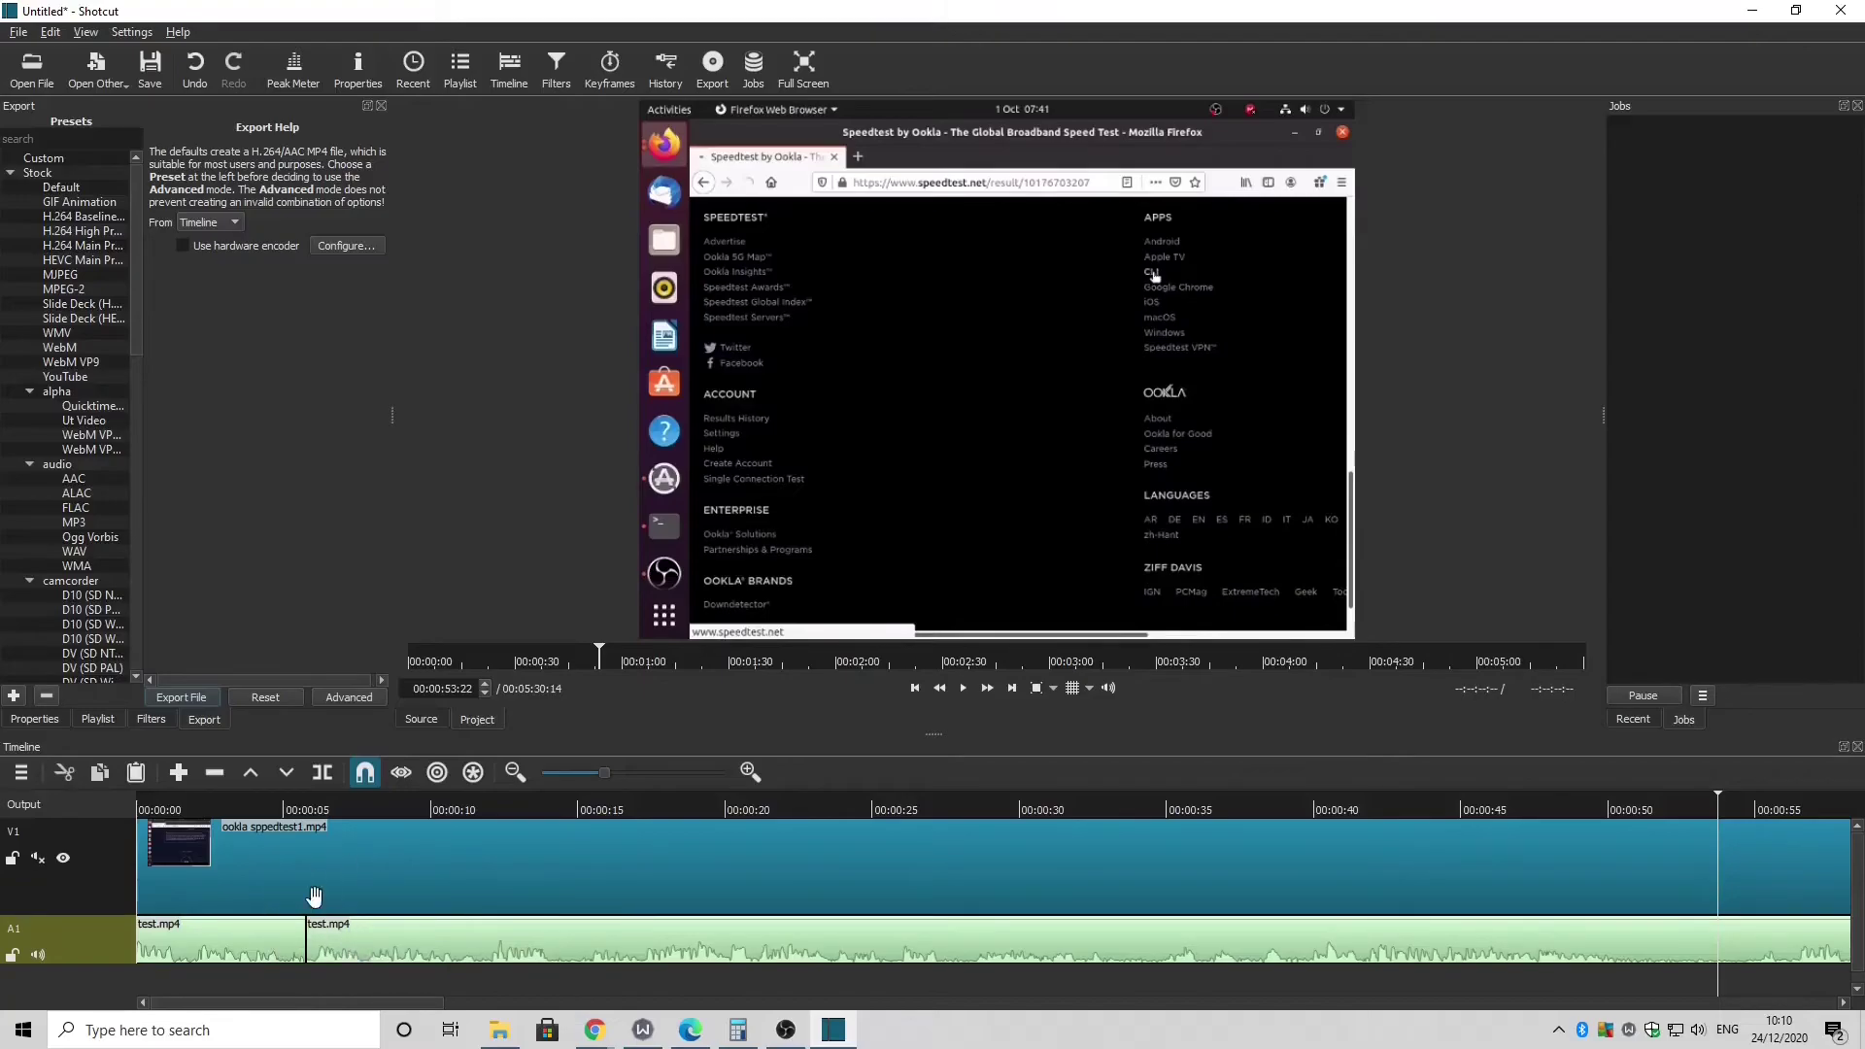
Step: Export the timeline as 'test complete video and audio.mp4' into the Videos folder
{"action": "left_click", "coordinate": [182, 698]}
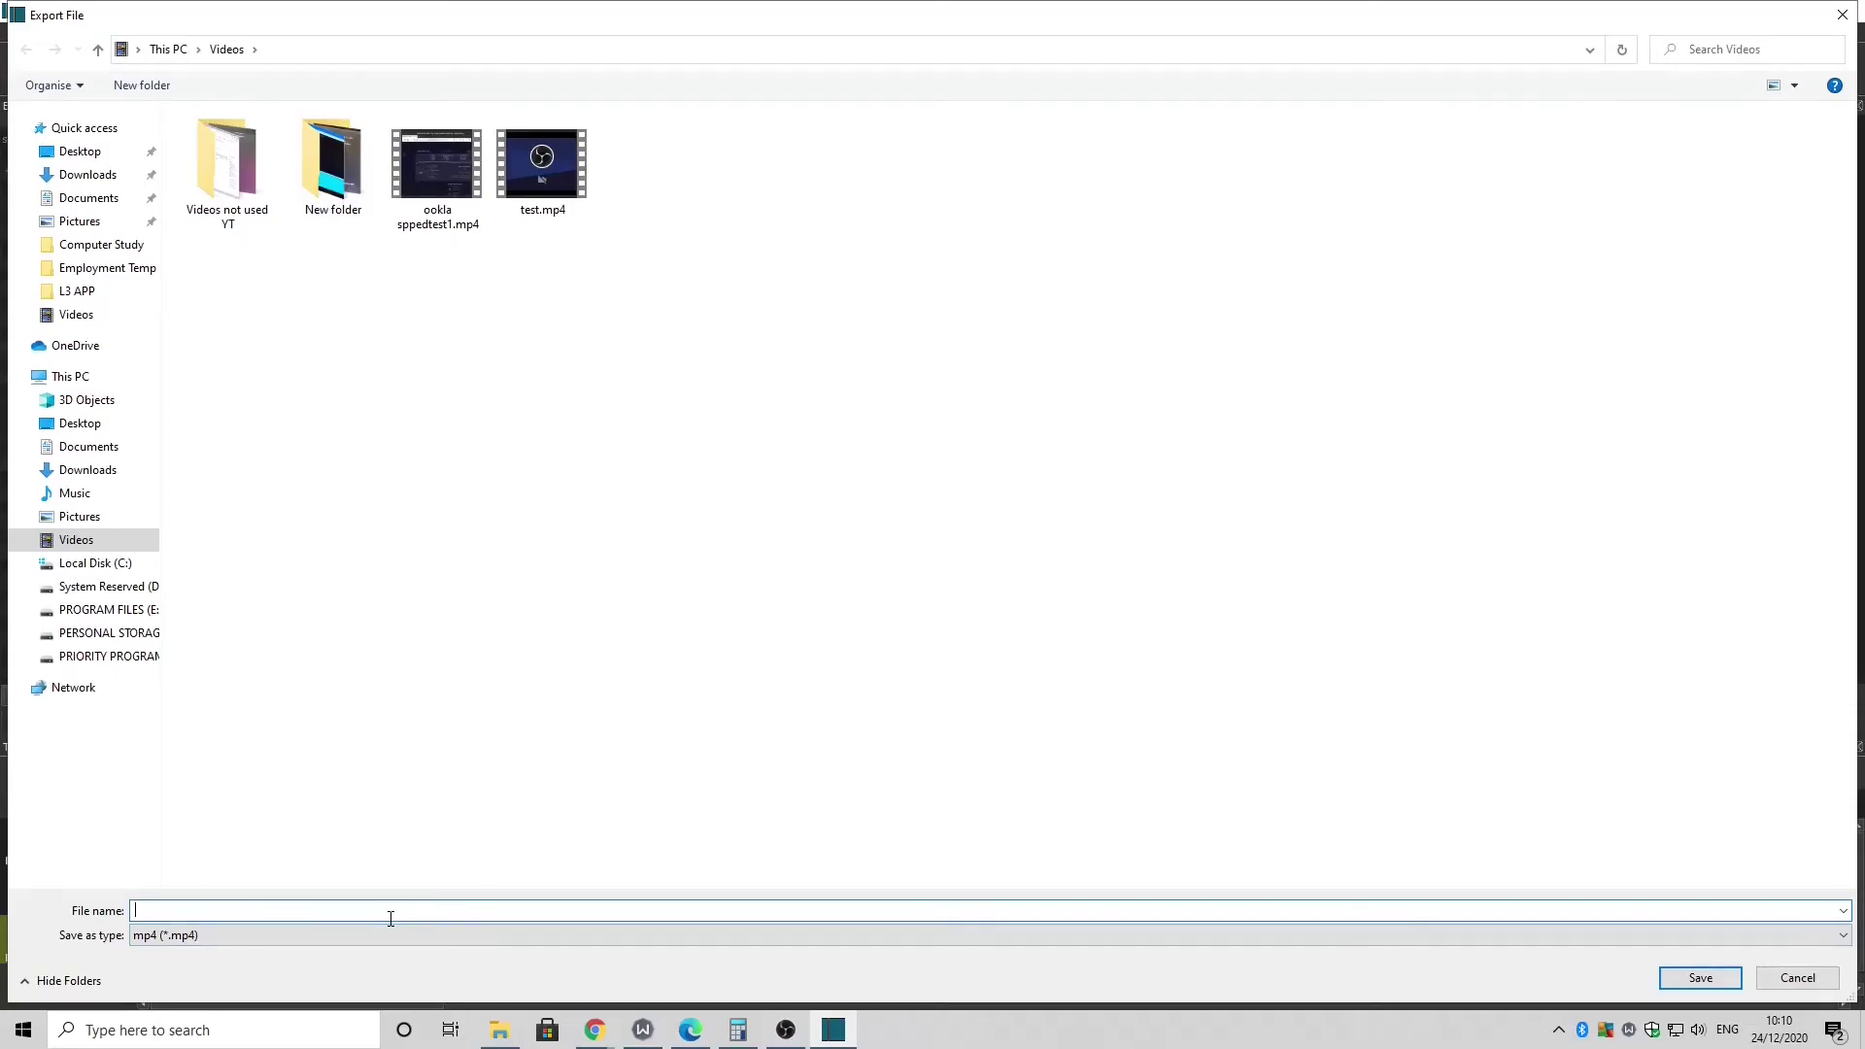
{"action": "type", "text": "test complete video and audio"}
{"action": "left_click", "coordinate": [1697, 979]}
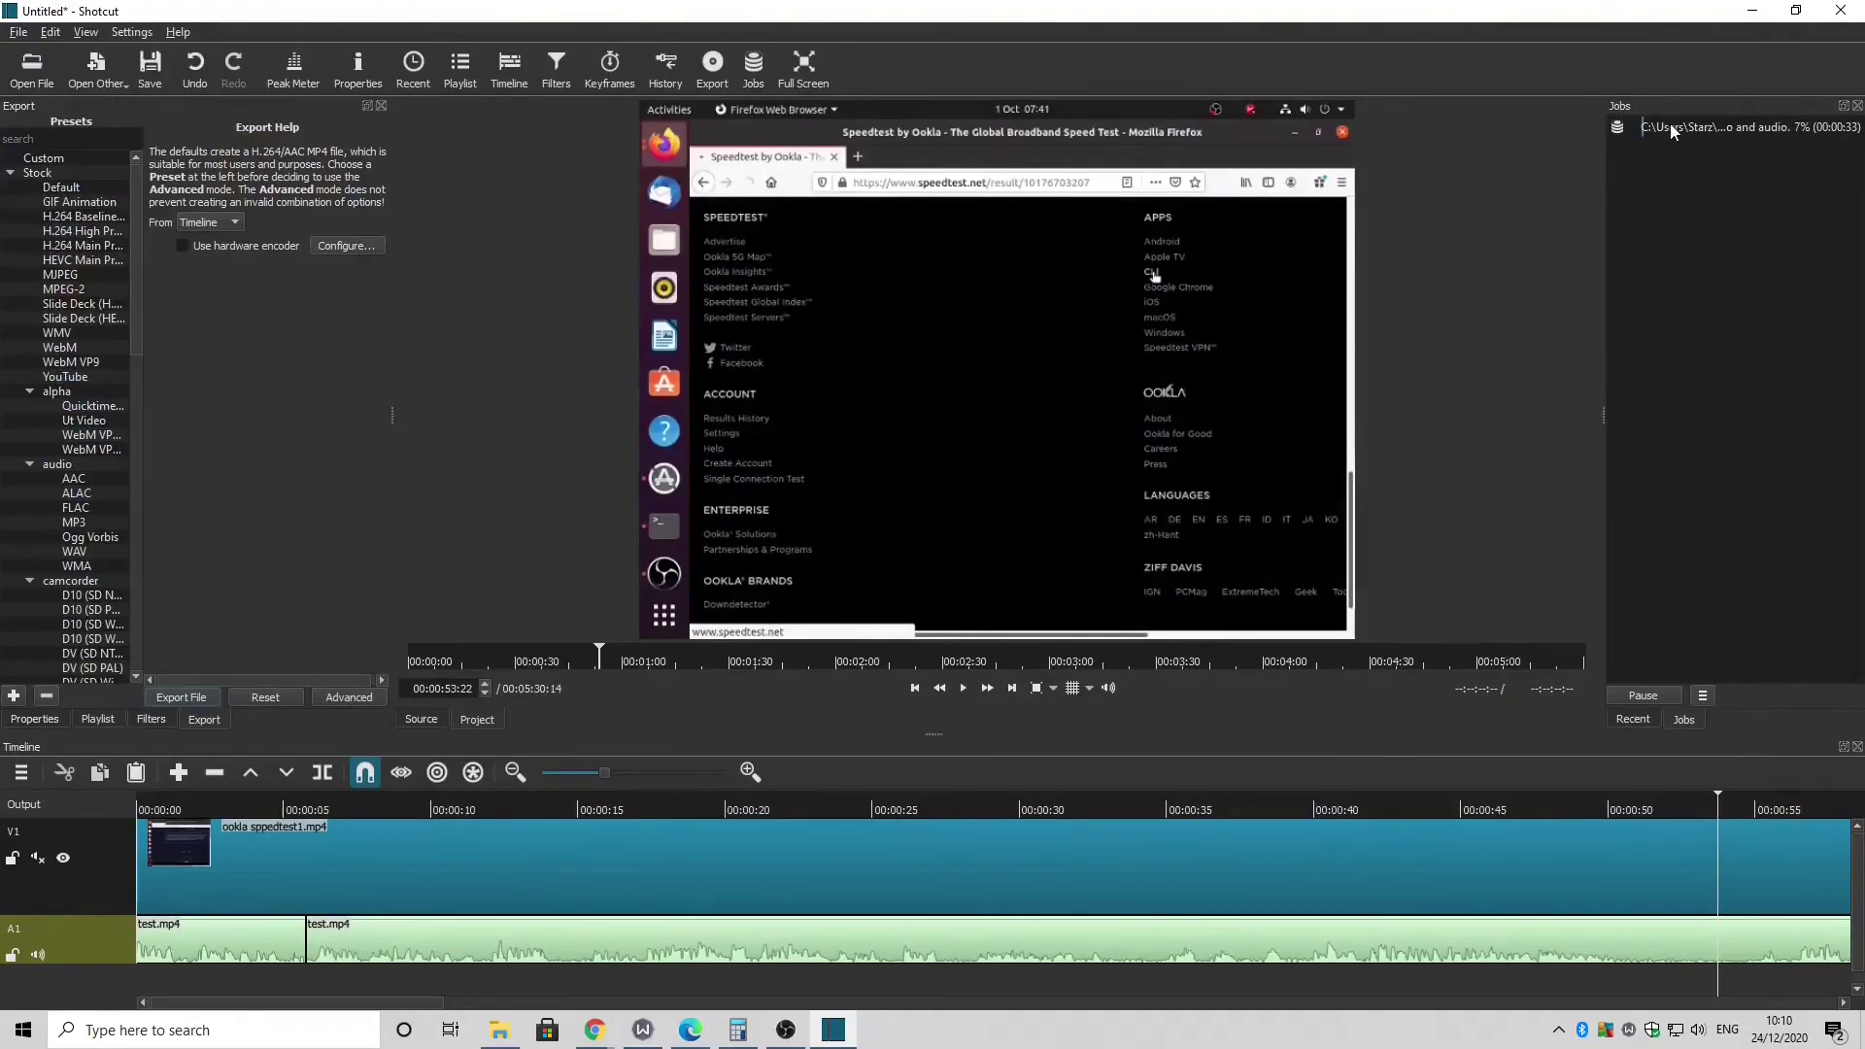
{"action": "left_click", "coordinate": [504, 1035]}
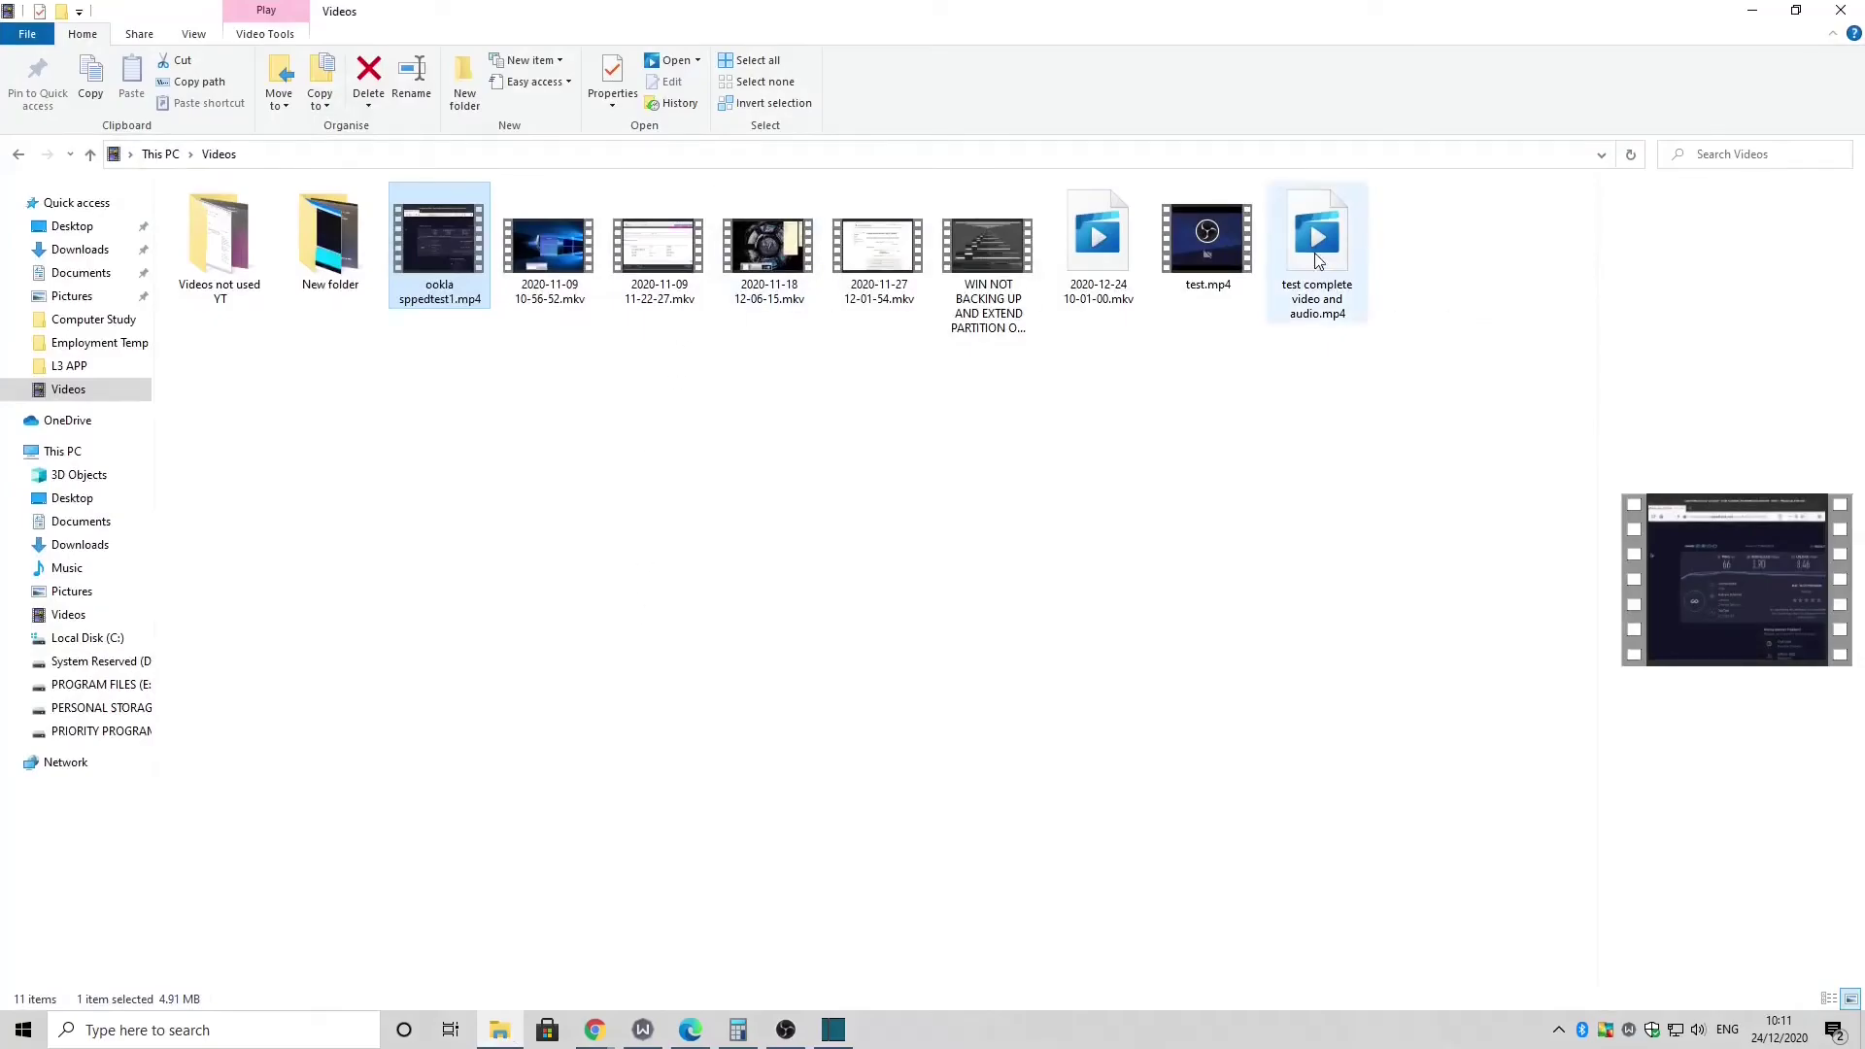
{"action": "left_click", "coordinate": [1751, 10]}
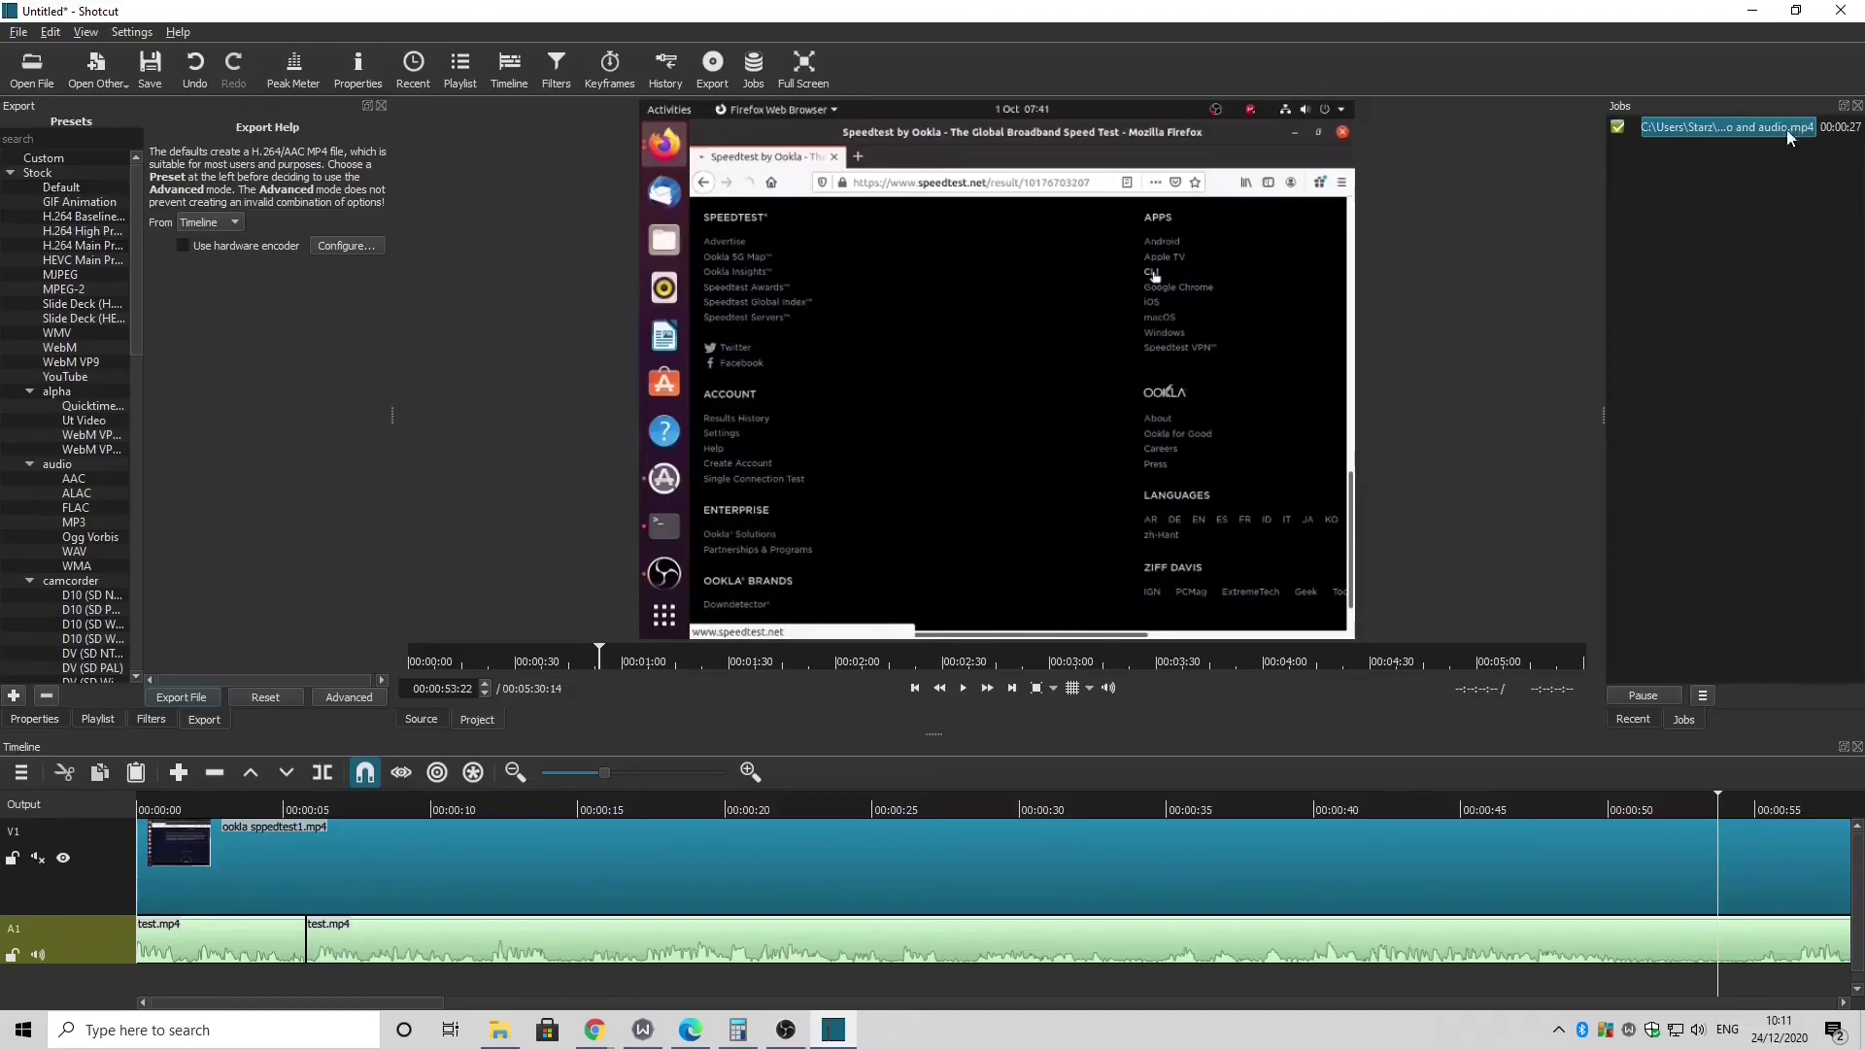
Step: Restore the File Explorer Videos folder window showing the exported MP4
{"action": "left_click", "coordinate": [500, 1029]}
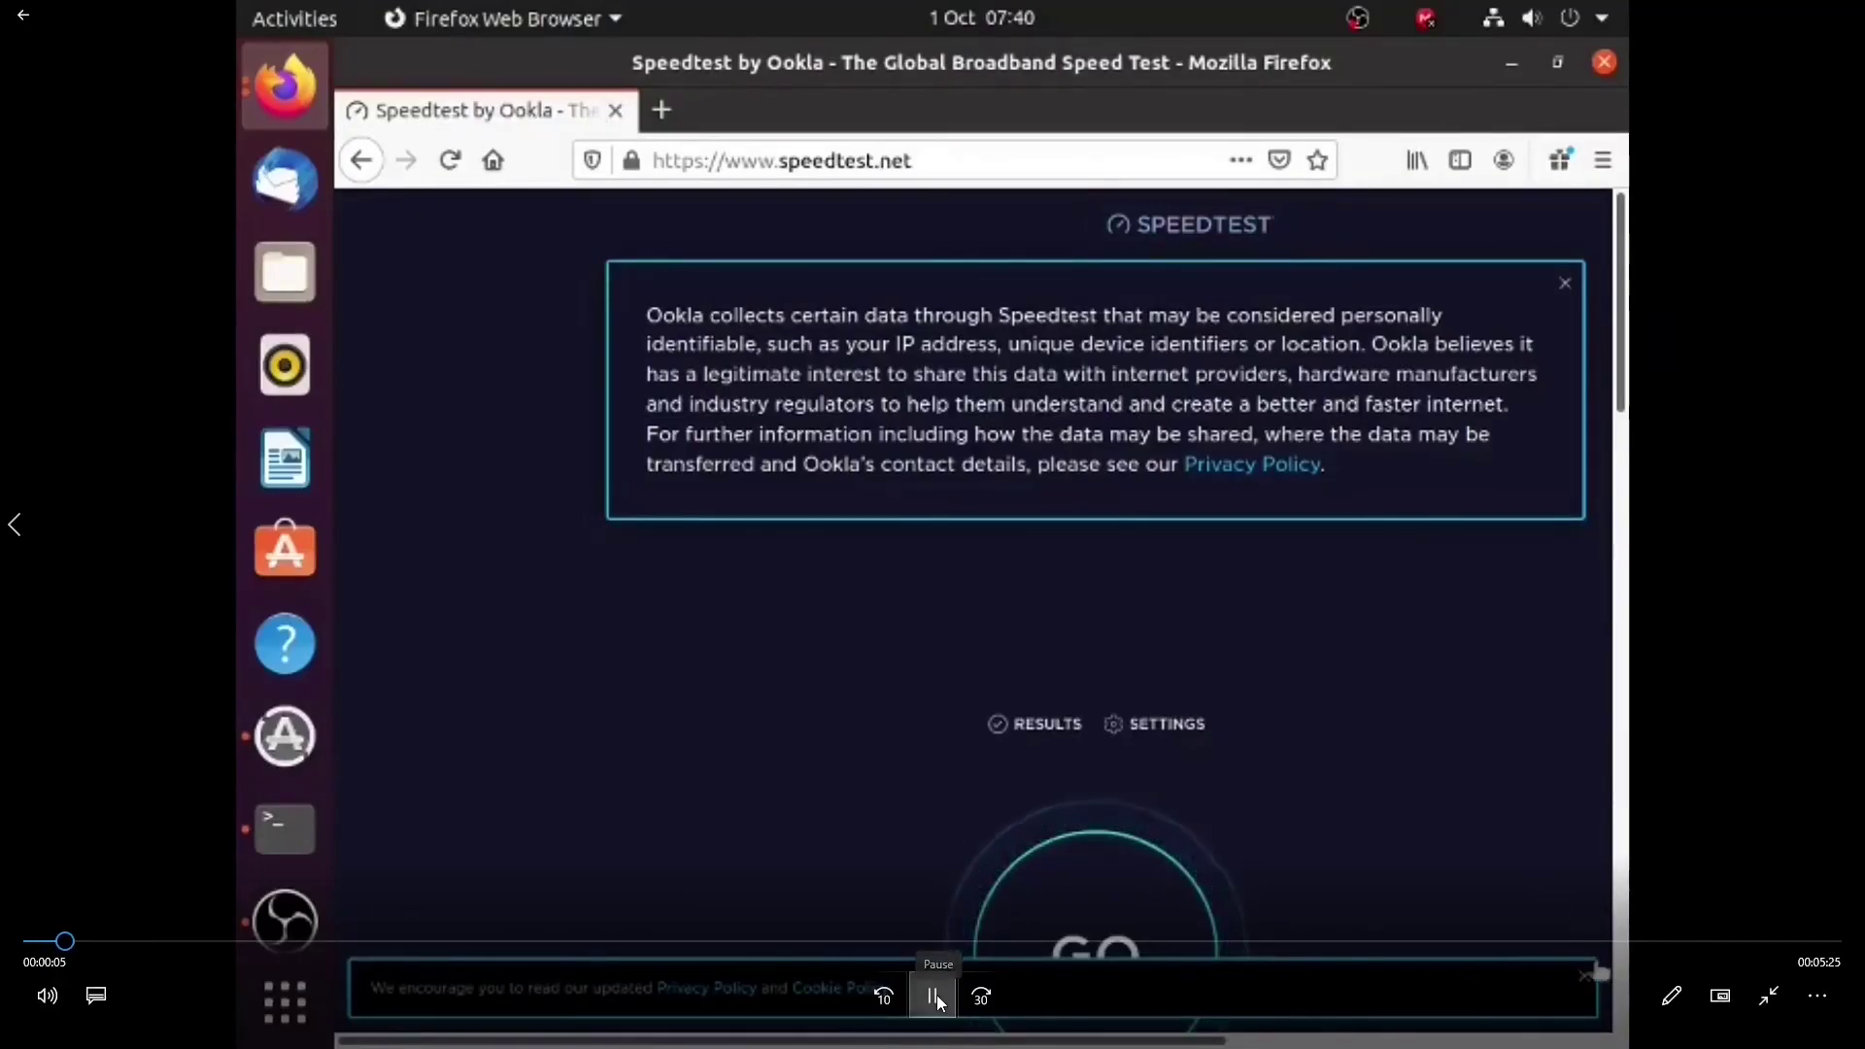
Step: Pause the exported video in Films & TV at about 6 seconds
{"action": "left_click", "coordinate": [934, 997]}
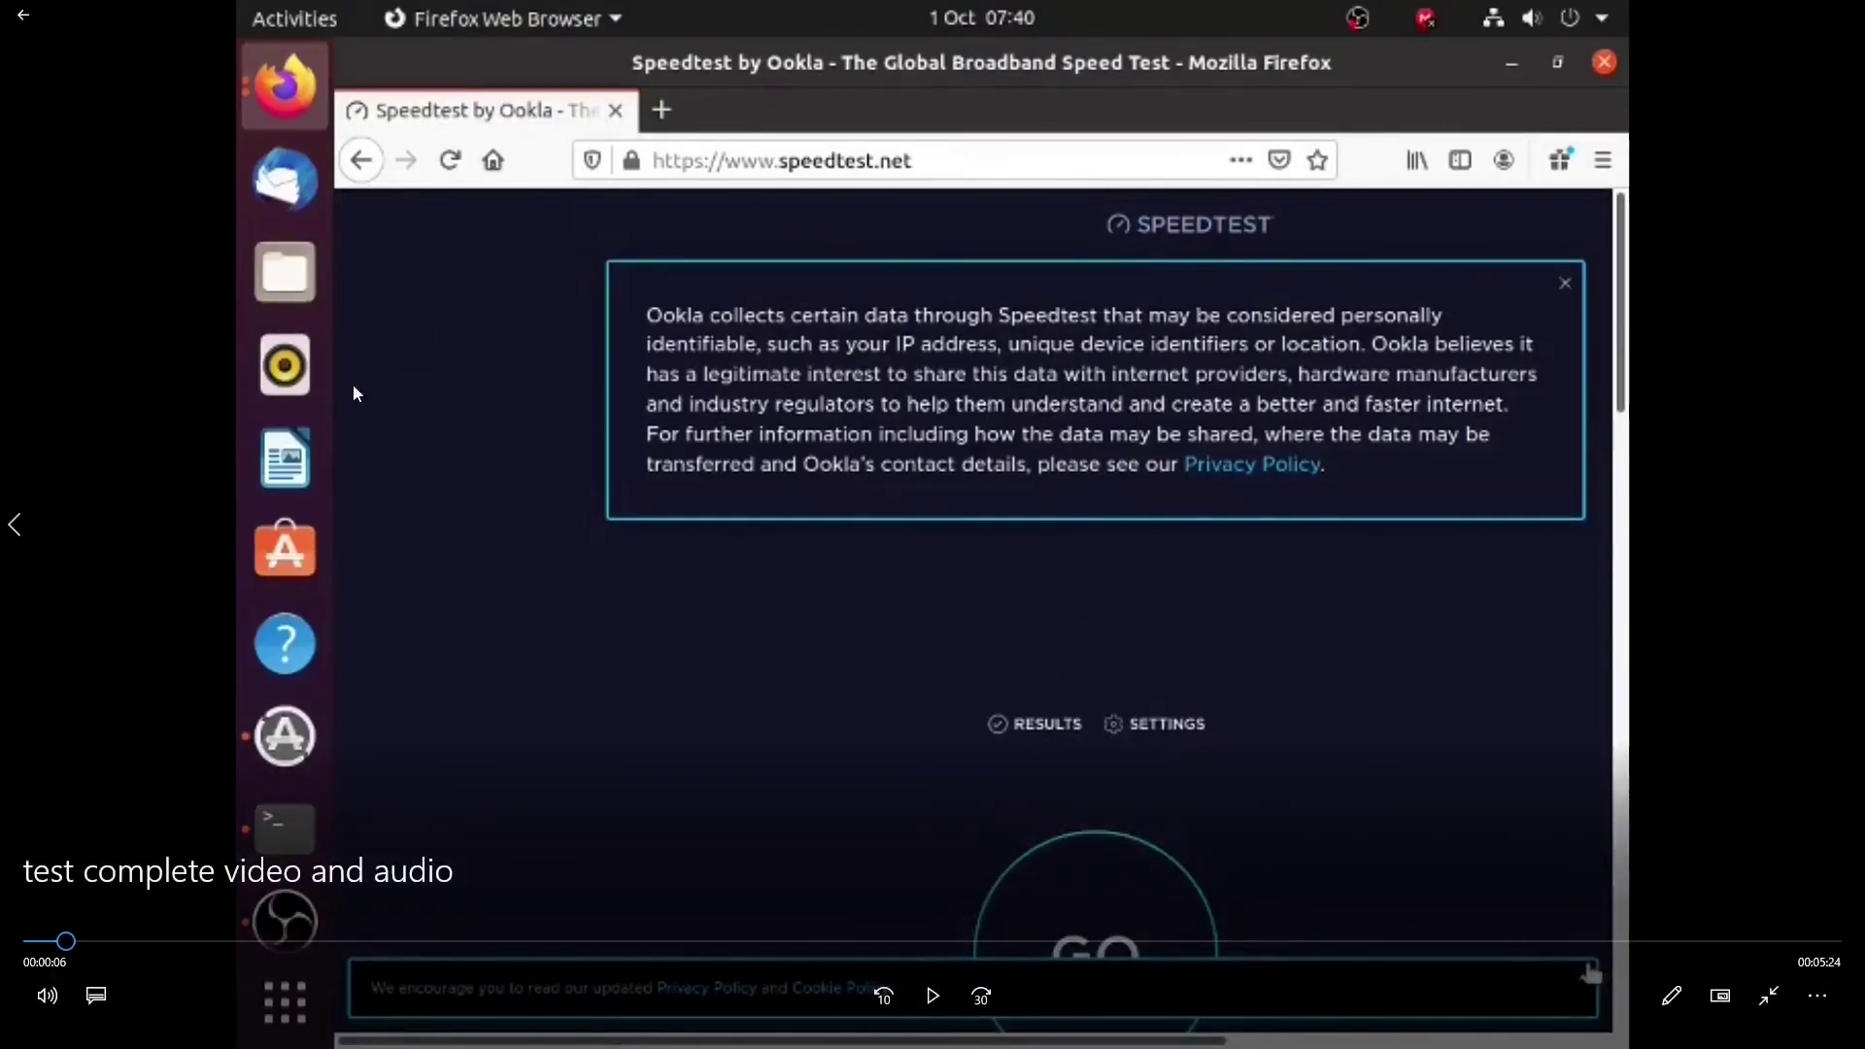